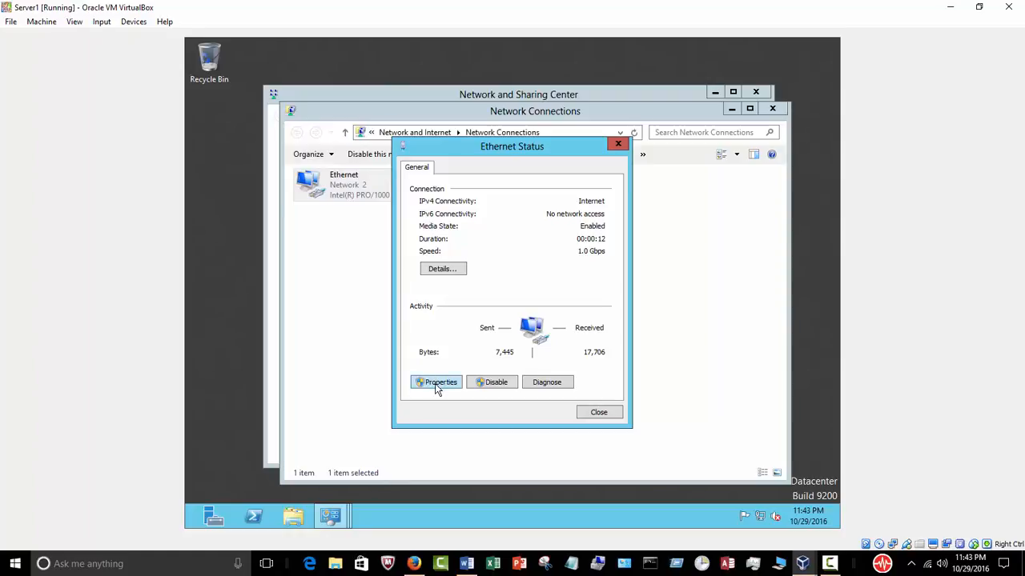
# Uncheck Internet Protocol Version 6 (TCP/IPv6) in Ethernet Properties and open the TCP/IPv4 properties.
pyautogui.click(437, 382)
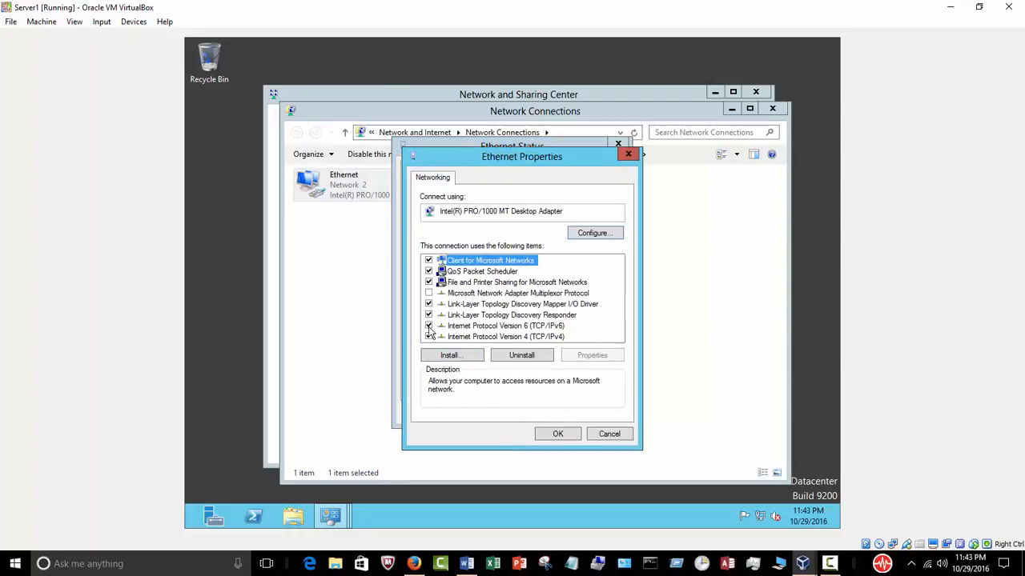
pyautogui.click(428, 326)
pyautogui.click(461, 337)
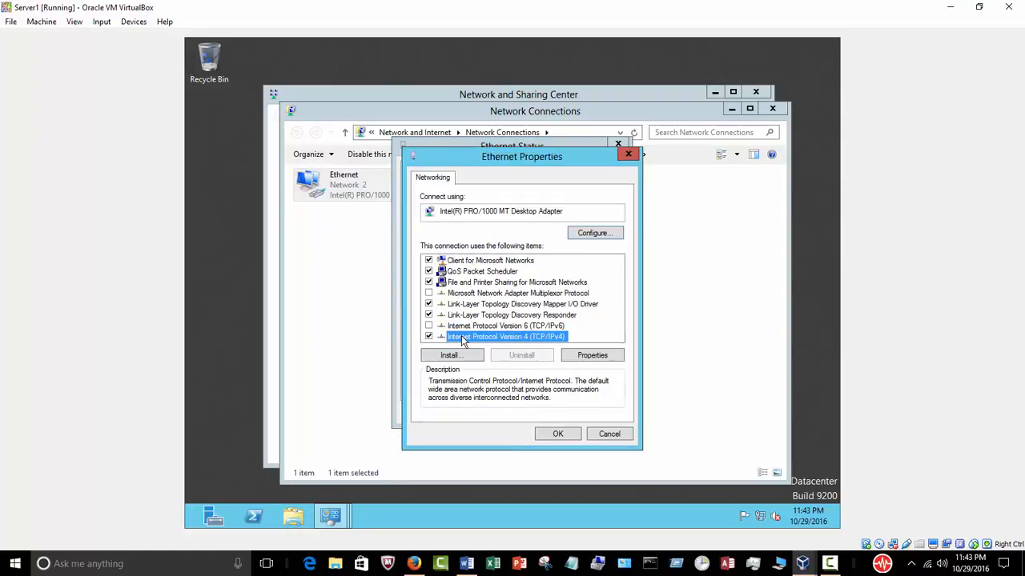
pyautogui.click(574, 355)
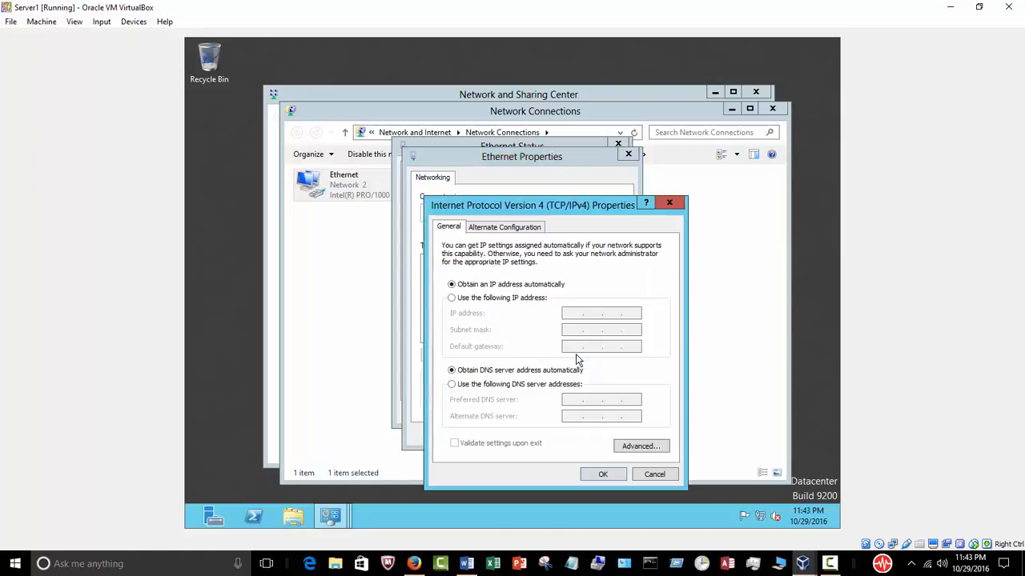
# Set static IP 192.168.0.51, subnet mask 255.255.255.0 and default gateway 192.168.0.1.
pyautogui.click(496, 301)
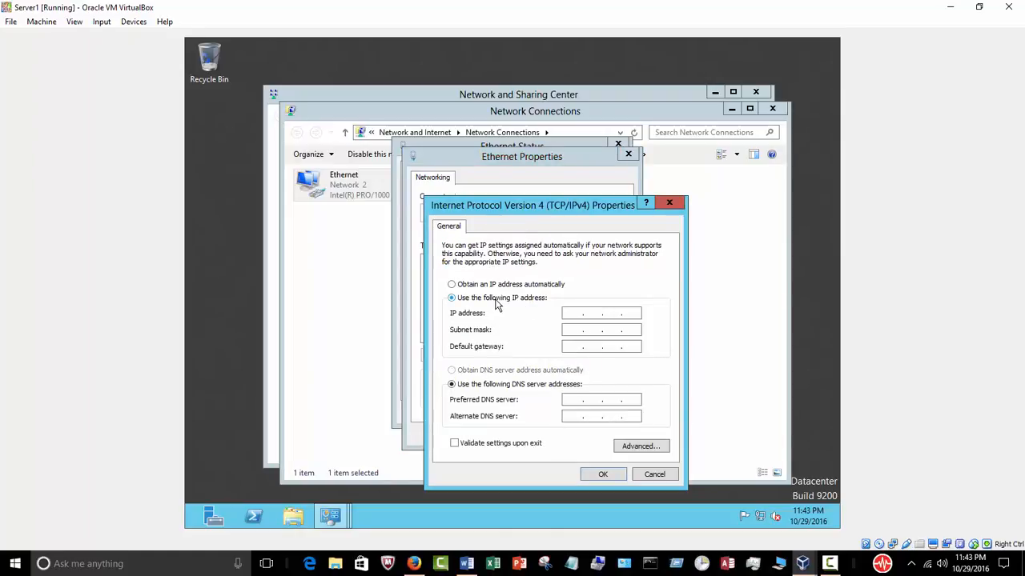
pyautogui.click(578, 313)
pyautogui.write('192 . 168 . 0 . 51')
pyautogui.click(570, 329)
pyautogui.click(573, 345)
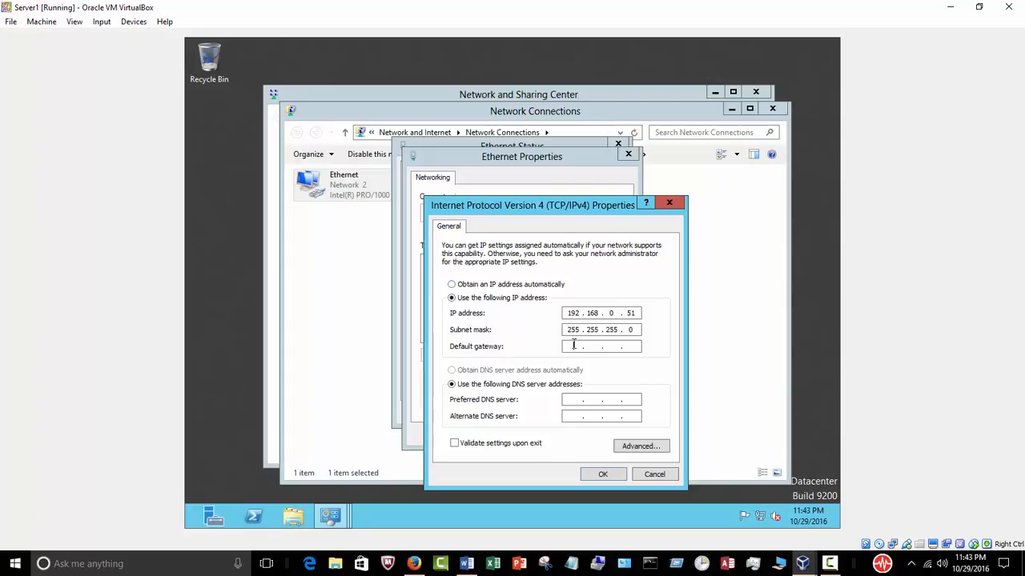
pyautogui.write('192 . 168')
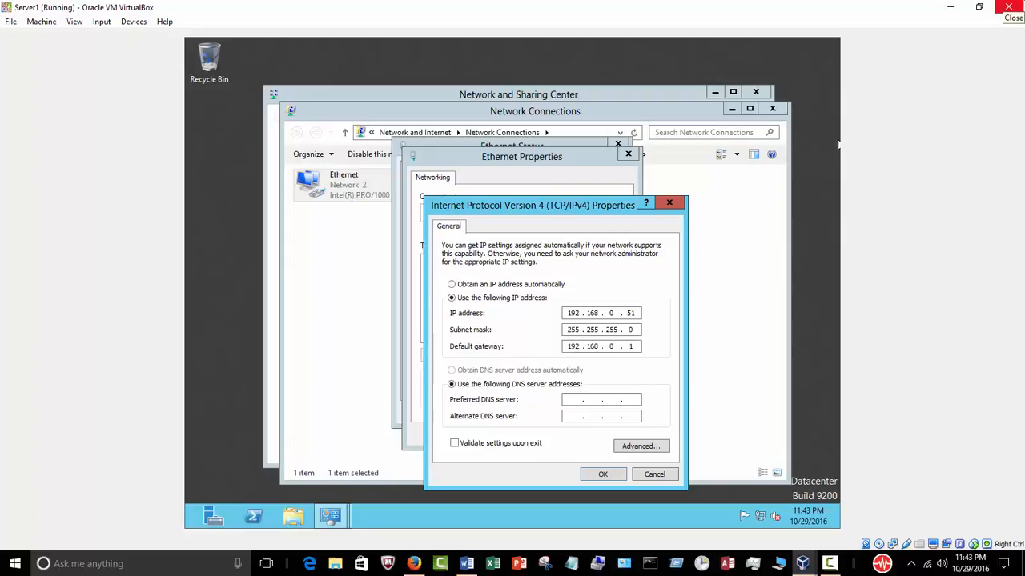
# Set preferred DNS server 127.0.0.1 and alternate DNS server 192.168.0.50.
pyautogui.click(571, 402)
pyautogui.write('127 . ')
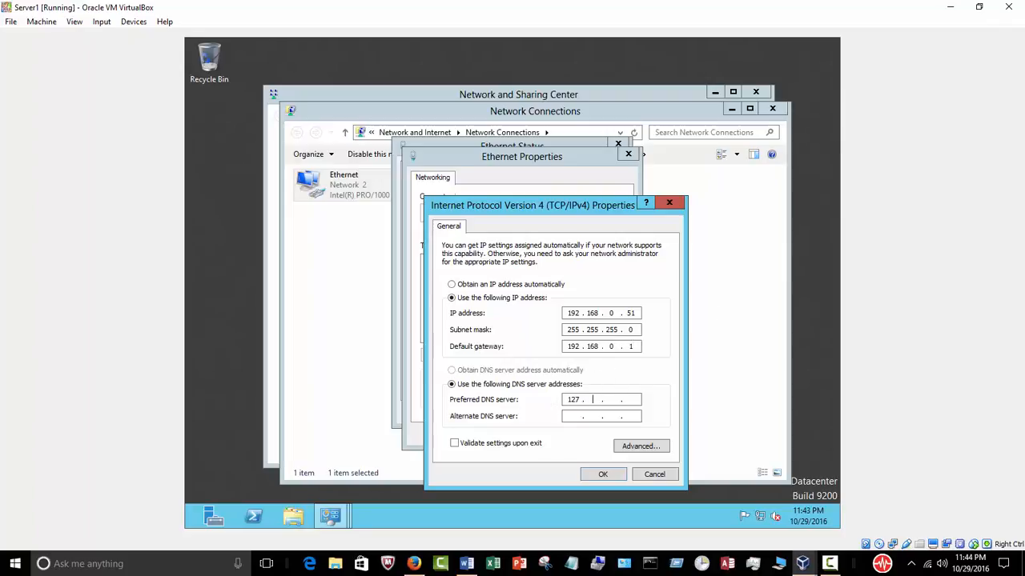
pyautogui.write('0 . 0 . 1')
pyautogui.click(579, 416)
pyautogui.write('19')
pyautogui.press('BackSpace')
pyautogui.write('50')
# Save the IPv4 settings and close Ethernet Properties, Ethernet Status, Network Connections and Network and Sharing Center.
pyautogui.click(603, 474)
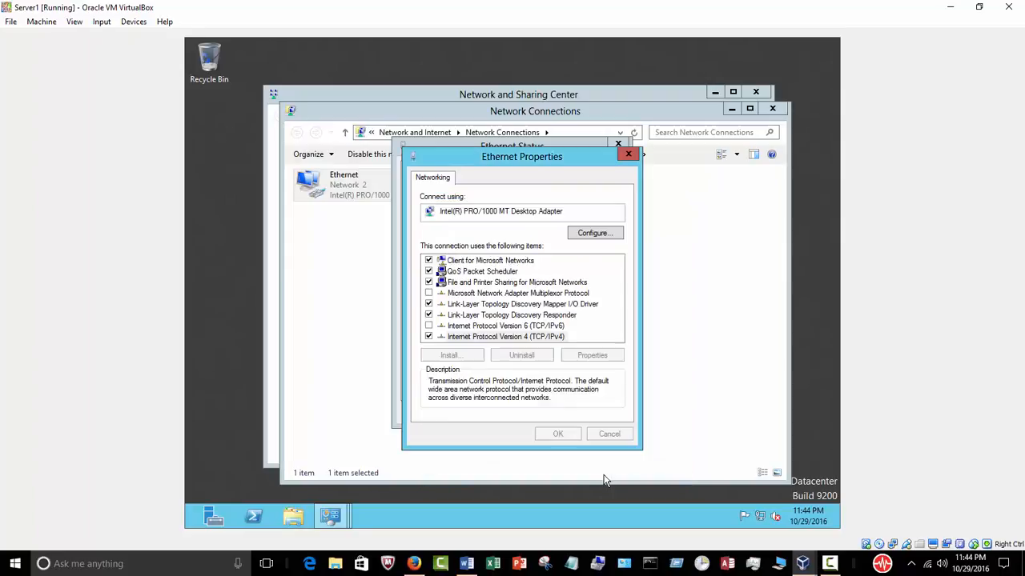
pyautogui.click(558, 434)
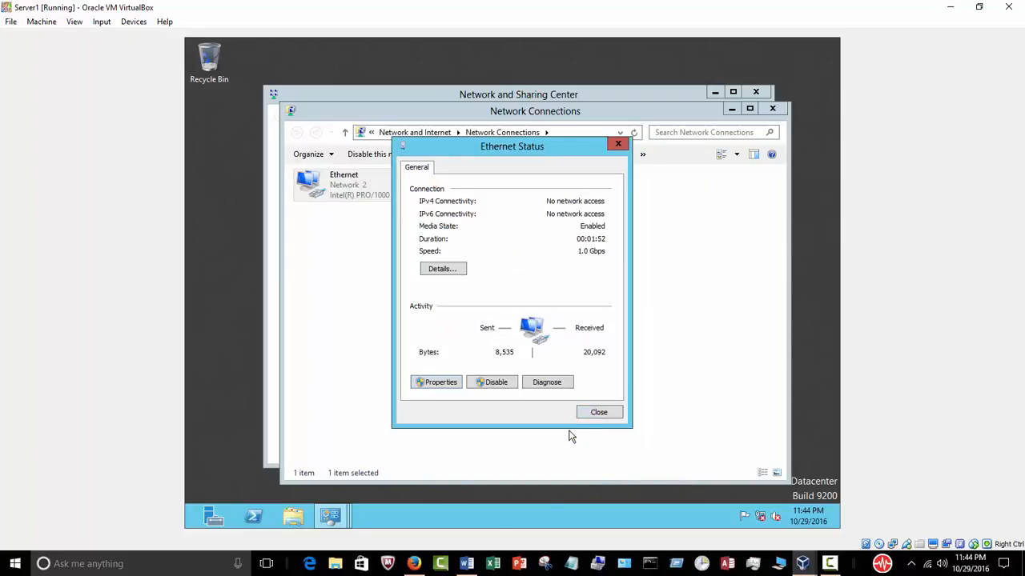
pyautogui.click(593, 413)
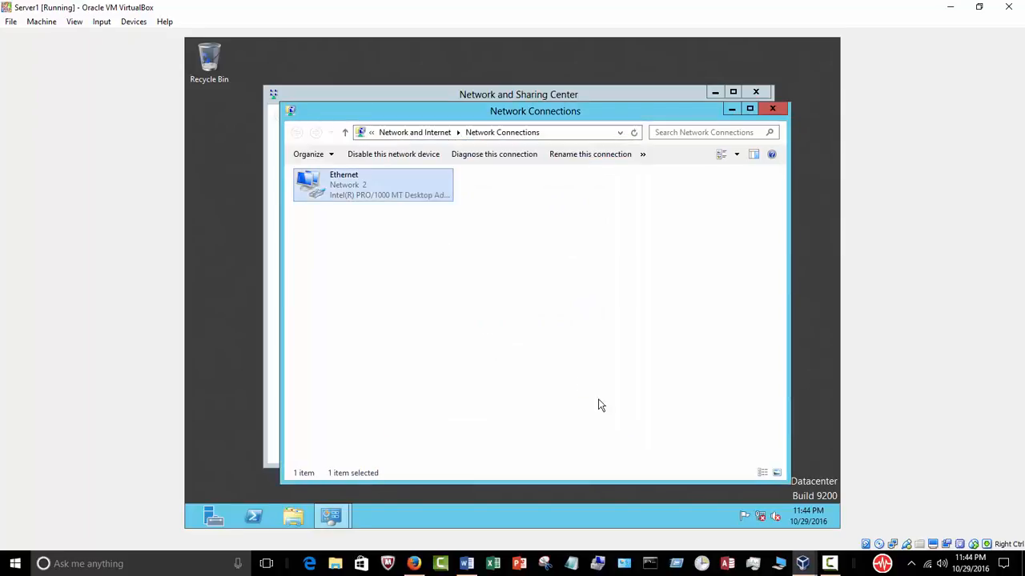
pyautogui.click(588, 382)
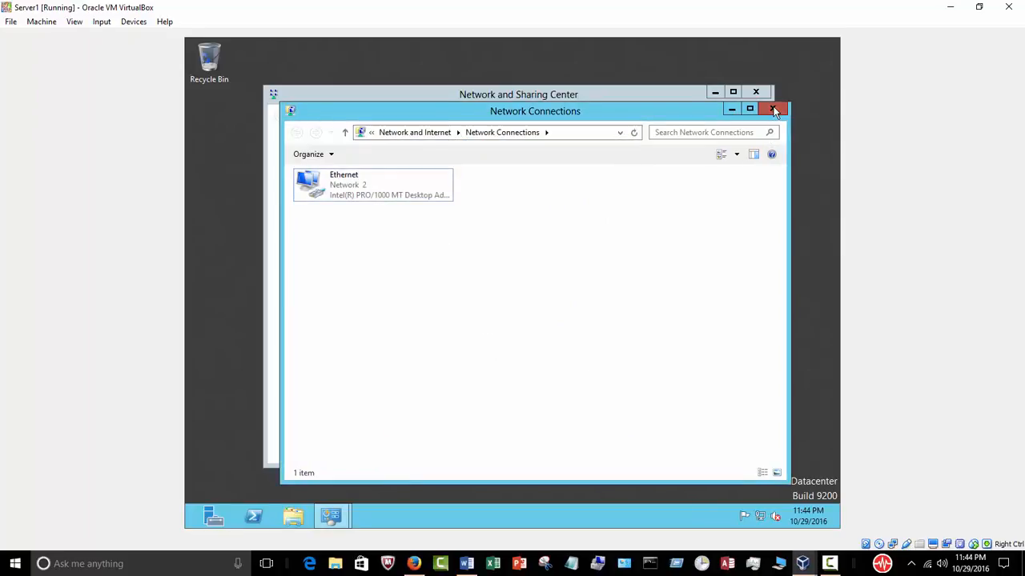
pyautogui.click(773, 109)
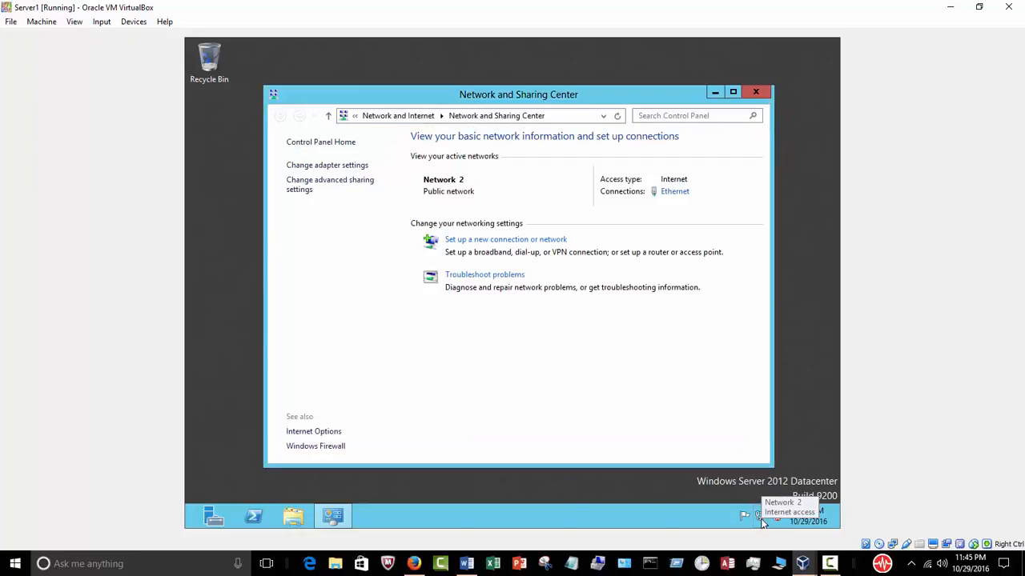
pyautogui.click(754, 91)
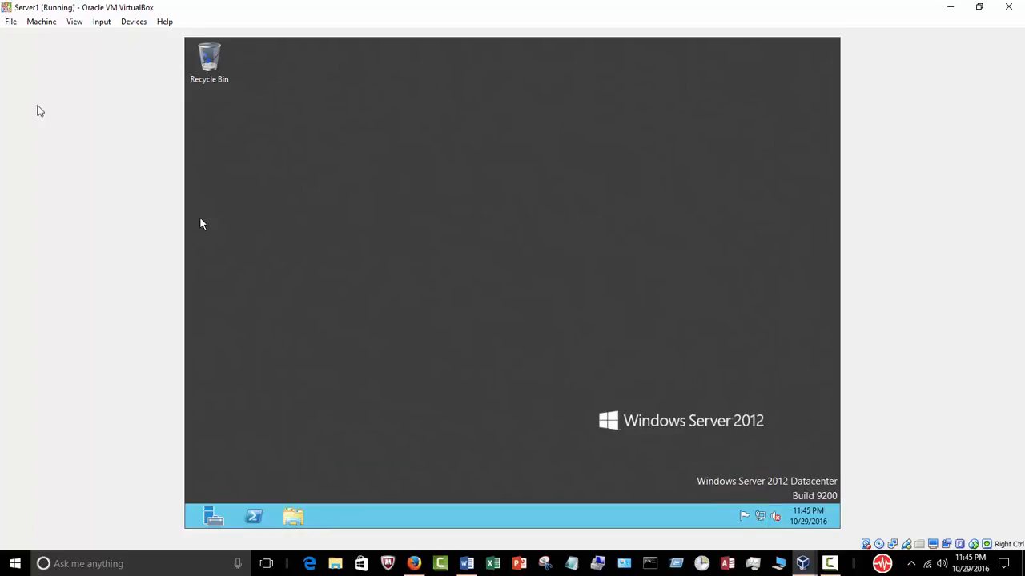
# Open and cancel VirtualBox File > Preferences, then switch to the VirtualBox Manager.
pyautogui.click(10, 22)
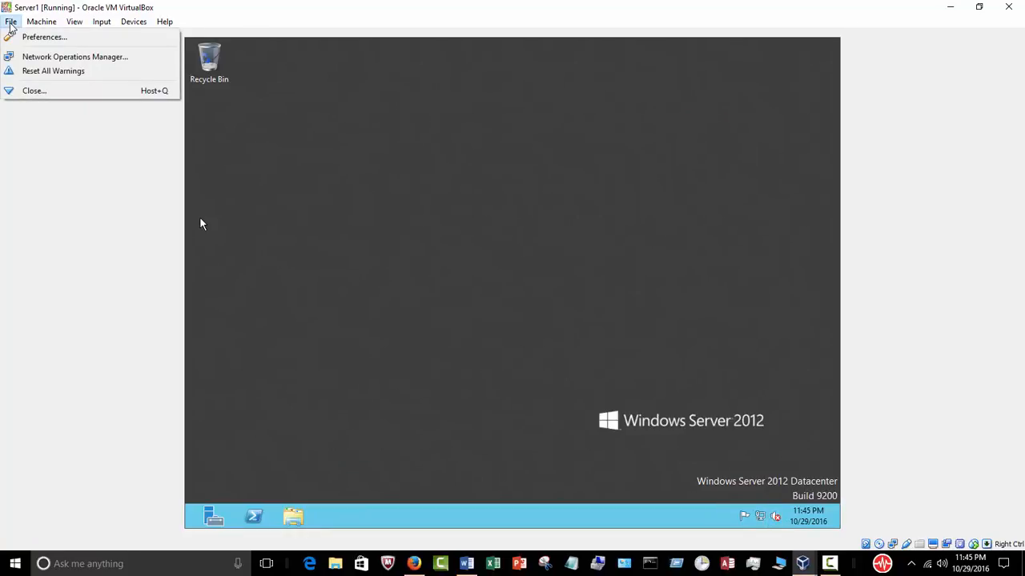
pyautogui.click(36, 38)
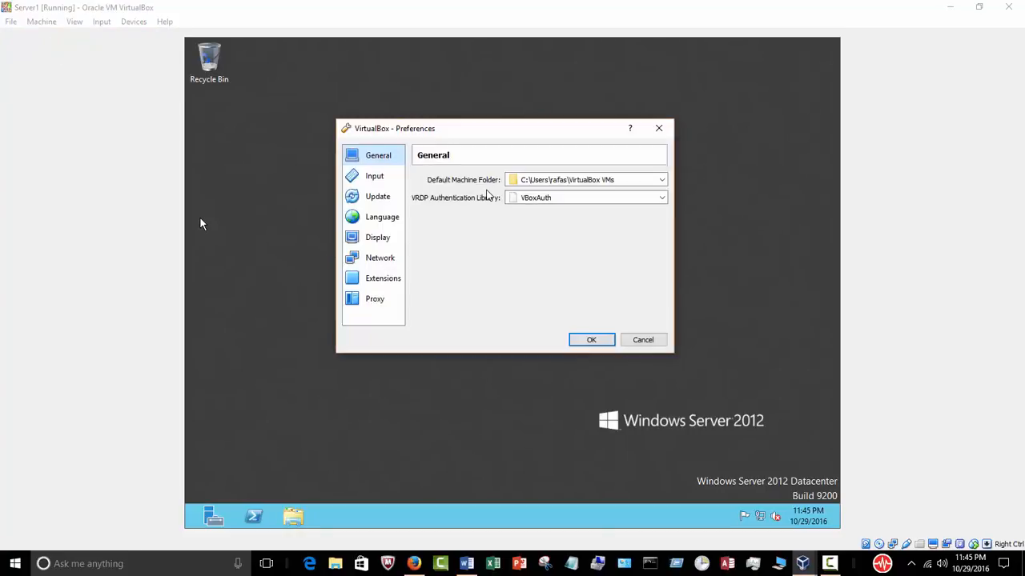
pyautogui.click(643, 339)
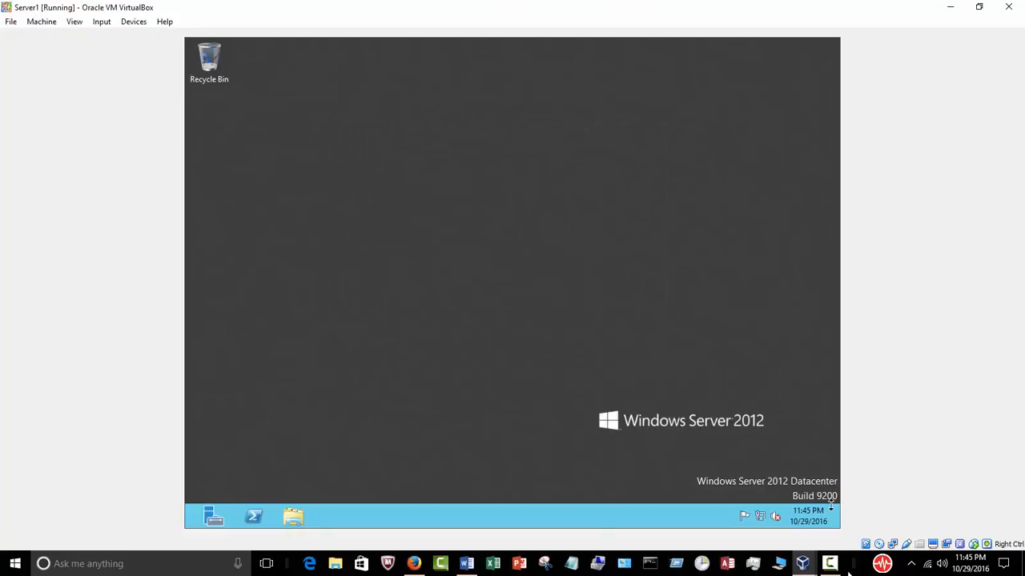
pyautogui.moveTo(803, 564)
pyautogui.click(660, 551)
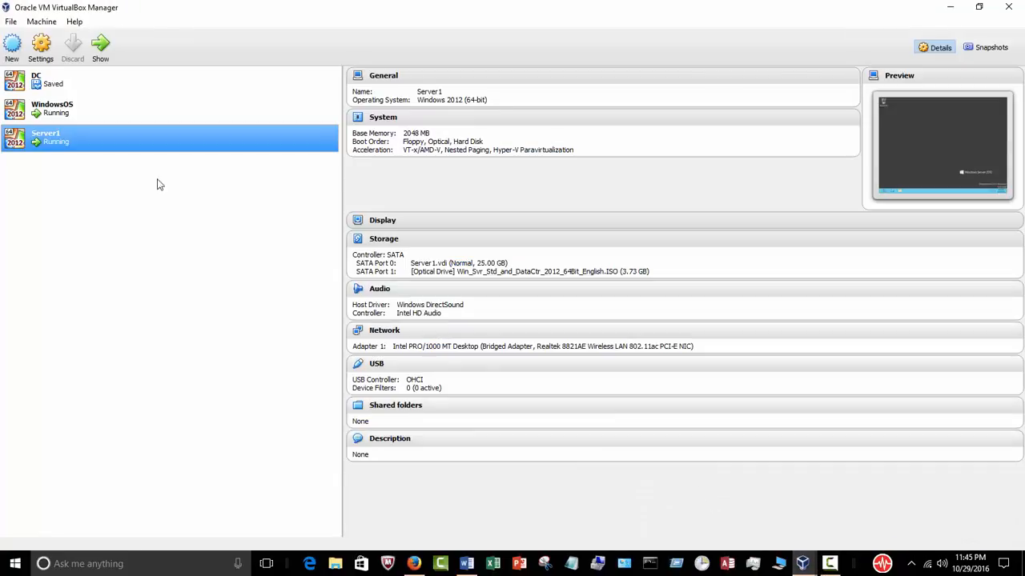
# Power off Server1 through its Close > Power Off menu, then start it again.
pyautogui.rightClick(113, 144)
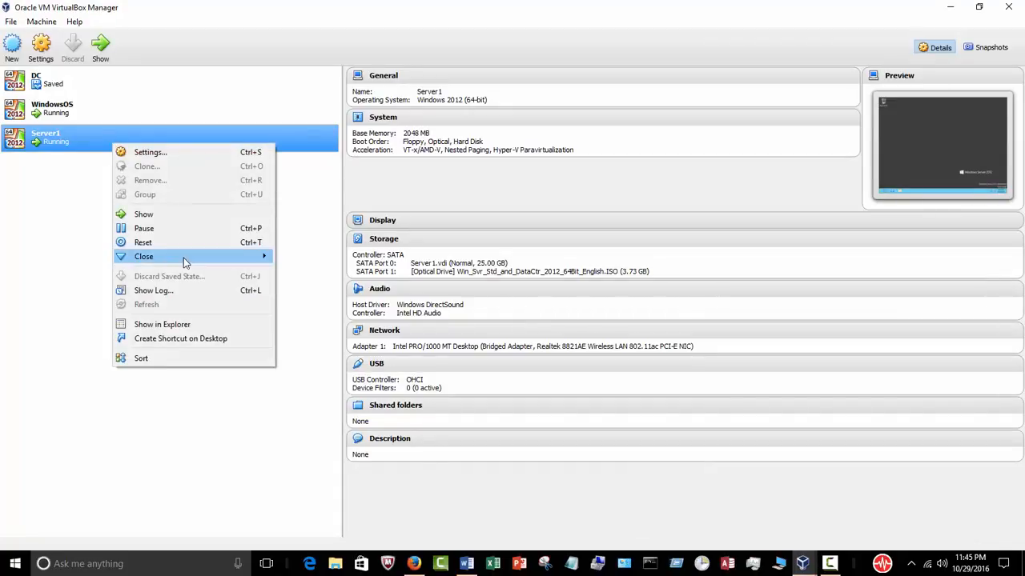
pyautogui.moveTo(188, 257)
pyautogui.click(316, 289)
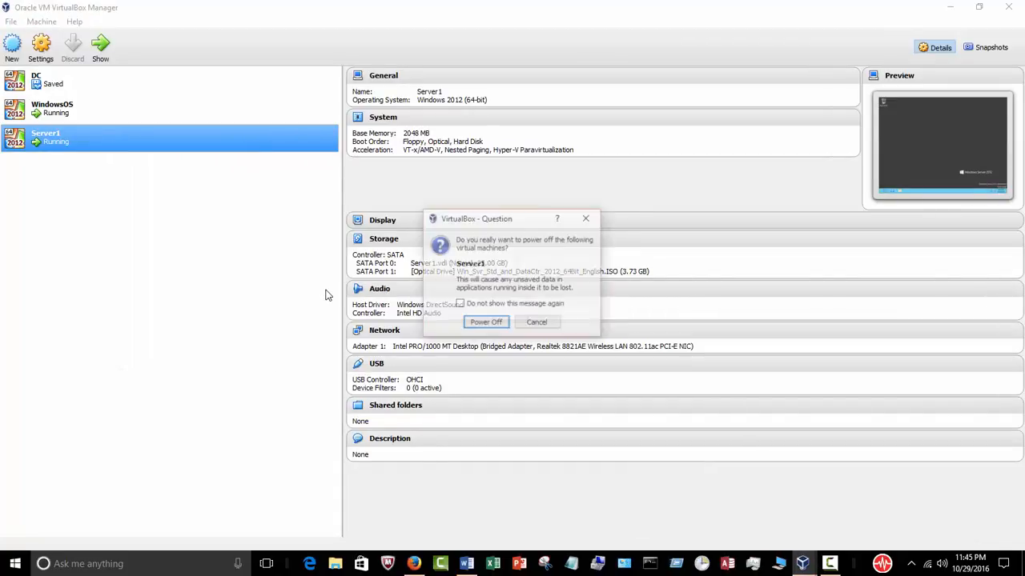
pyautogui.click(483, 323)
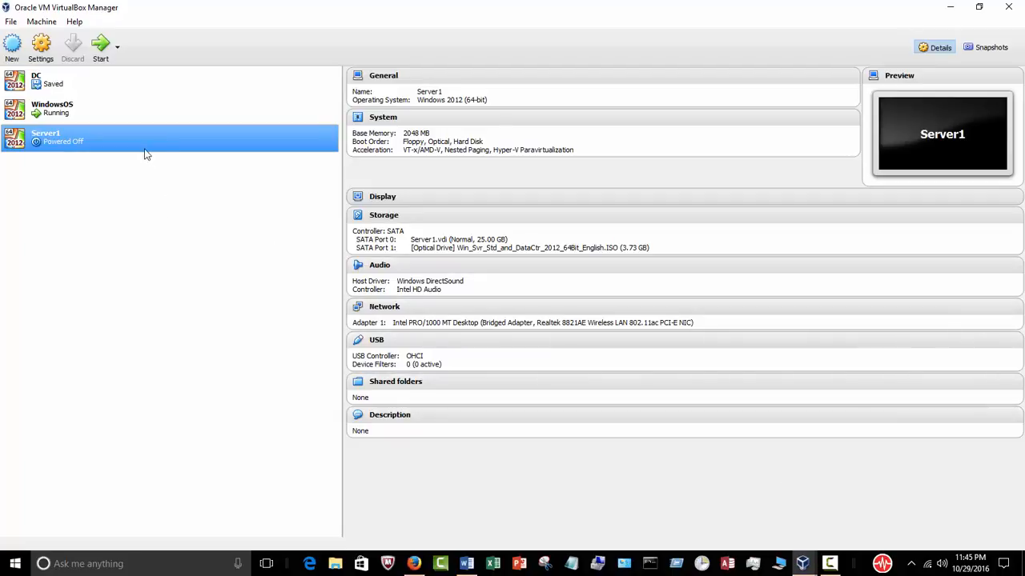
pyautogui.click(101, 48)
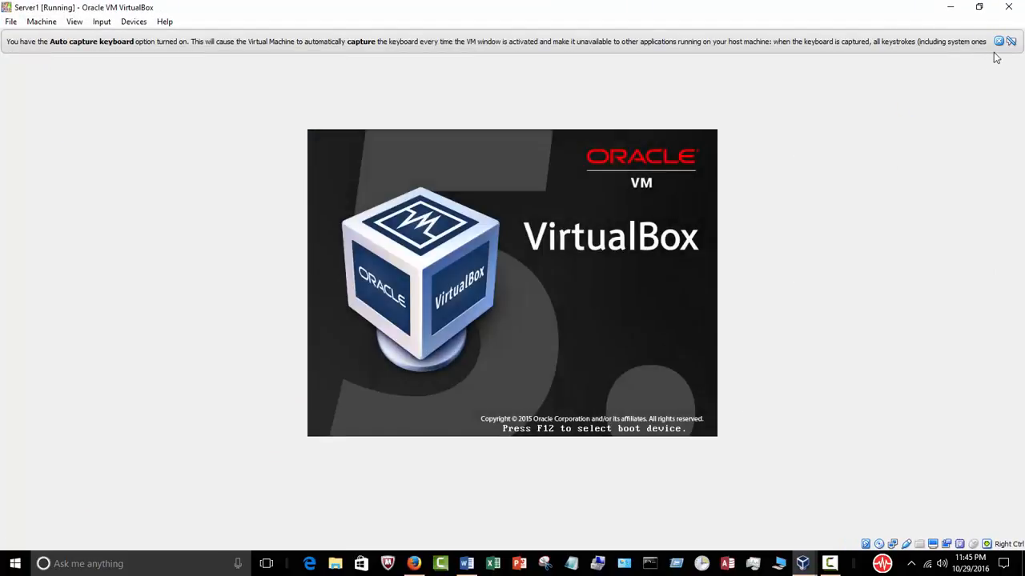
# Dismiss the auto-capture and mouse integration notices and skip the DVD boot prompt with Enter.
pyautogui.click(999, 42)
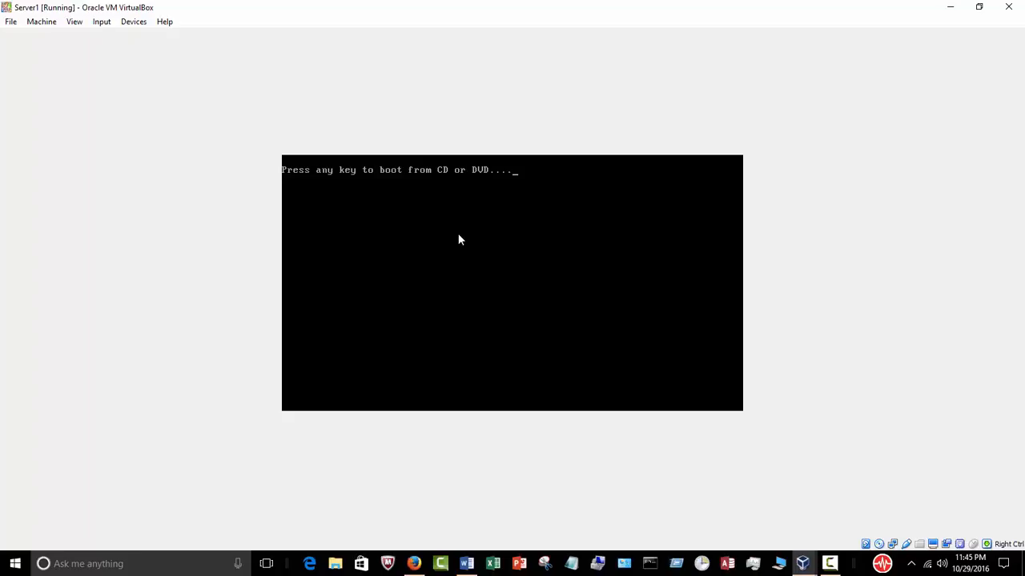
pyautogui.press('Return')
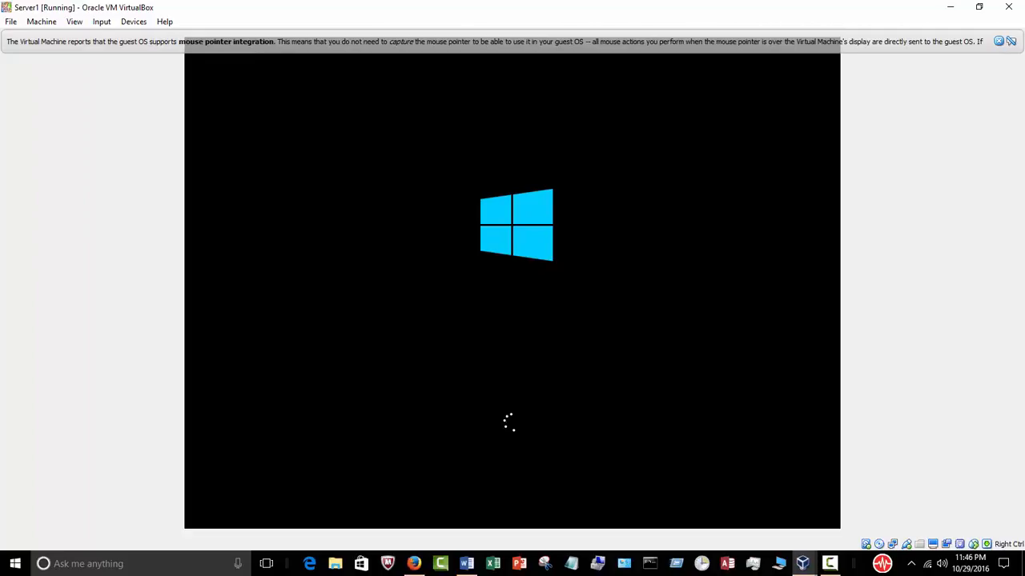
pyautogui.click(998, 41)
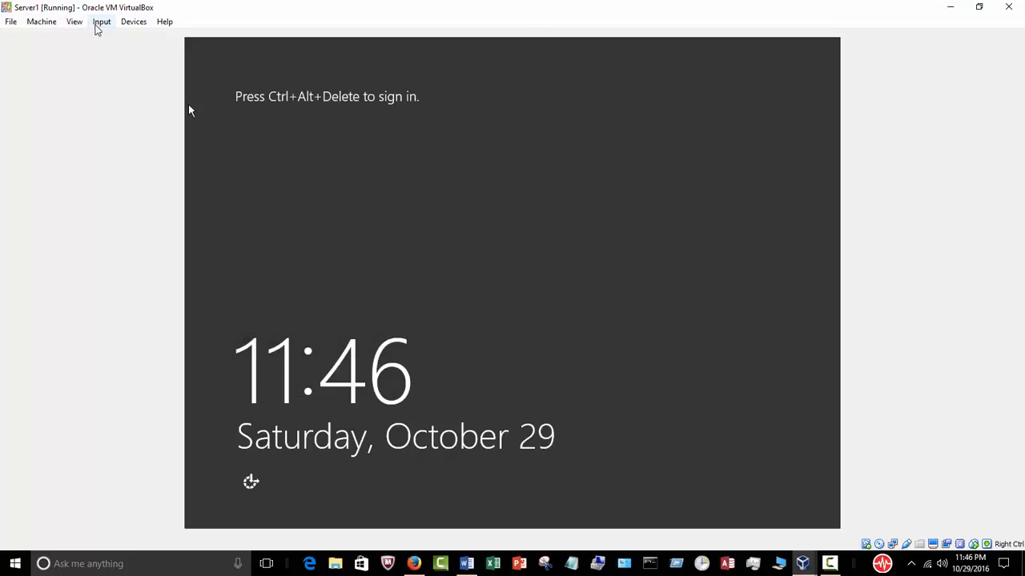
# Send Ctrl-Alt-Del to Server1 and sign in with the Administrator password.
pyautogui.click(99, 22)
pyautogui.moveTo(107, 38)
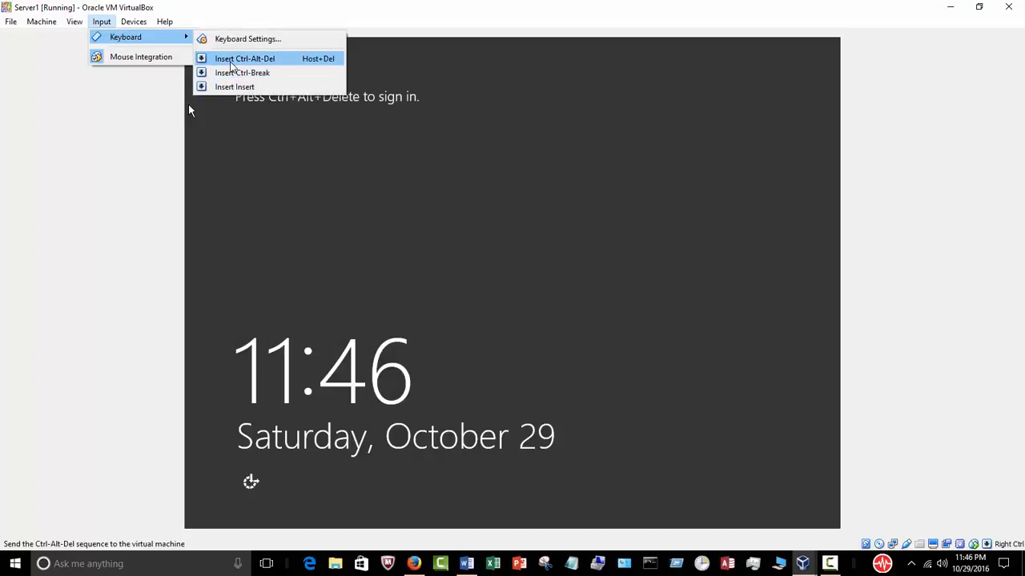
pyautogui.click(240, 59)
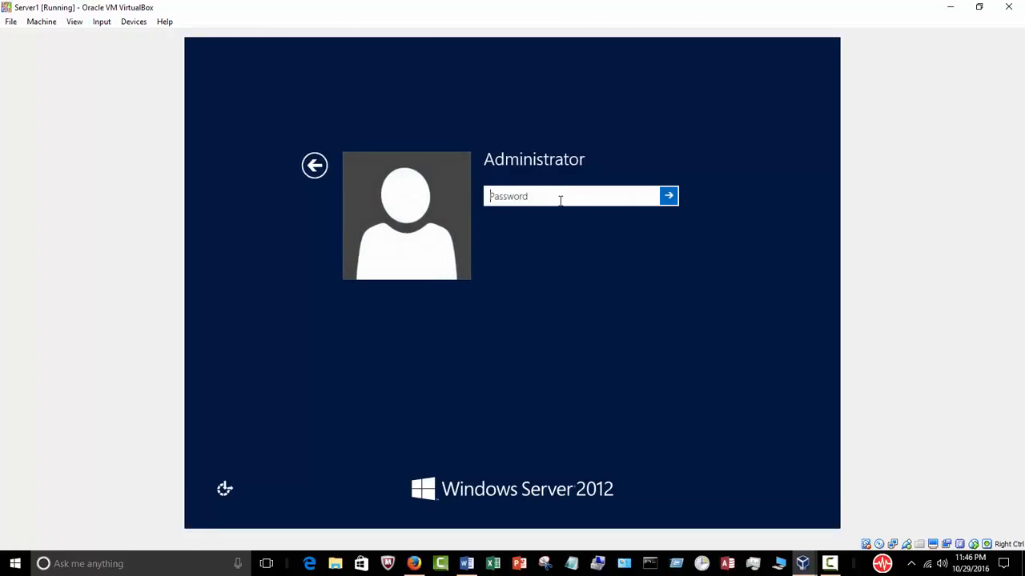
pyautogui.write('Pa$$w0rd••••')
pyautogui.press('Return')
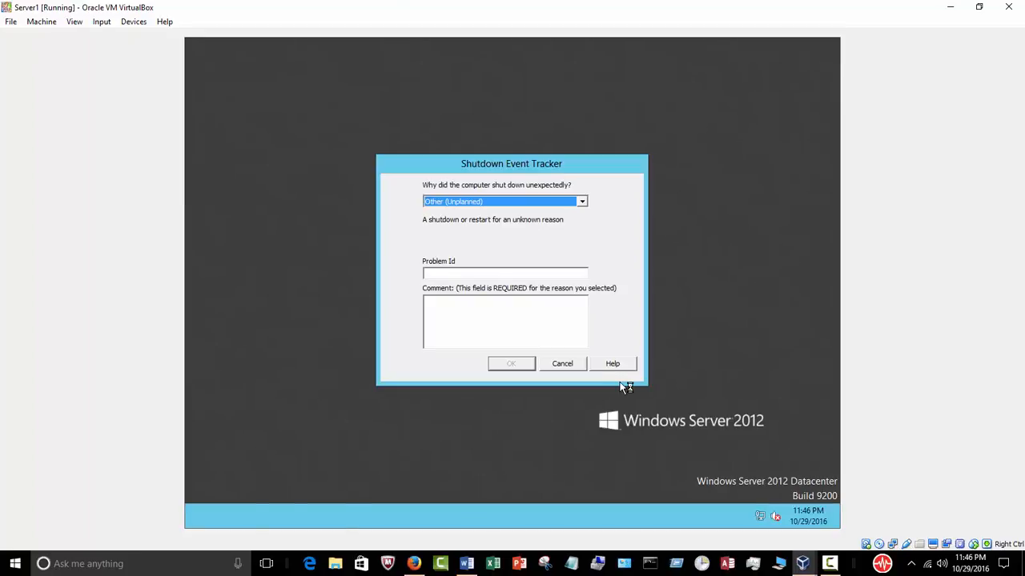
# Enter a comment in the Shutdown Event Tracker and confirm it with OK.
pyautogui.click(533, 322)
pyautogui.write('ok')
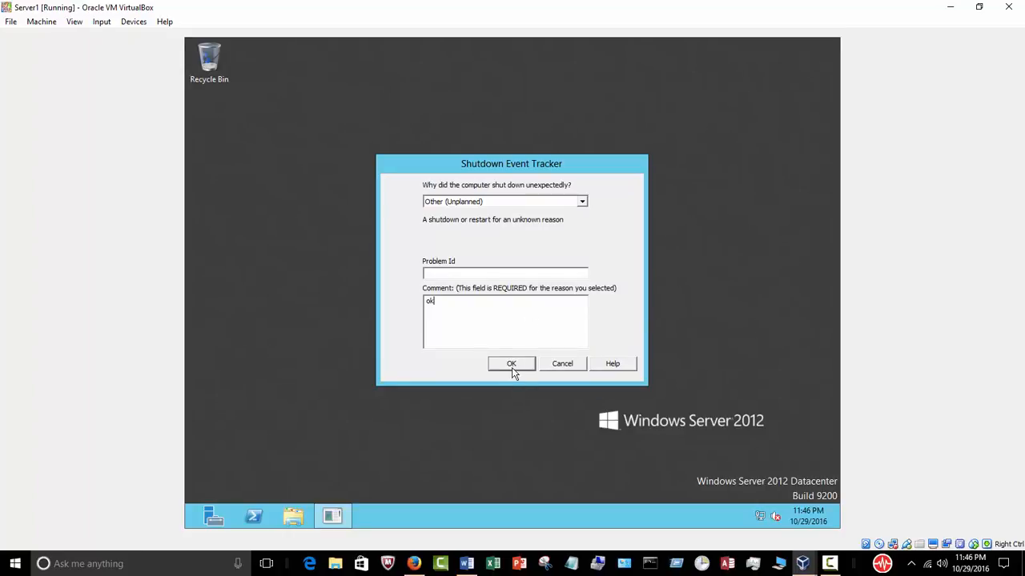
pyautogui.click(512, 367)
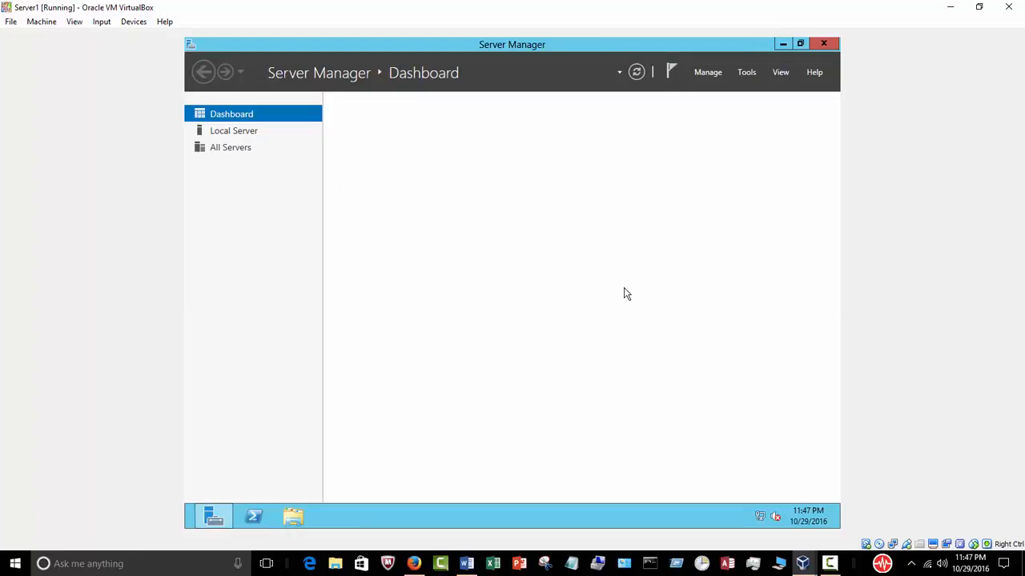
# Close Server Manager, then open Computer Properties in File Explorer and its Change settings dialog.
pyautogui.click(250, 132)
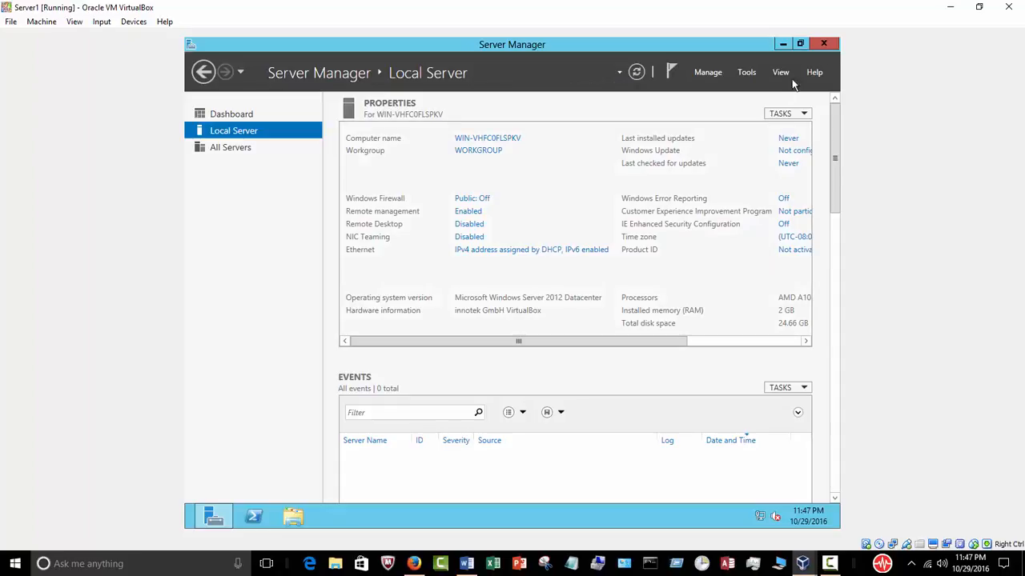
pyautogui.click(823, 44)
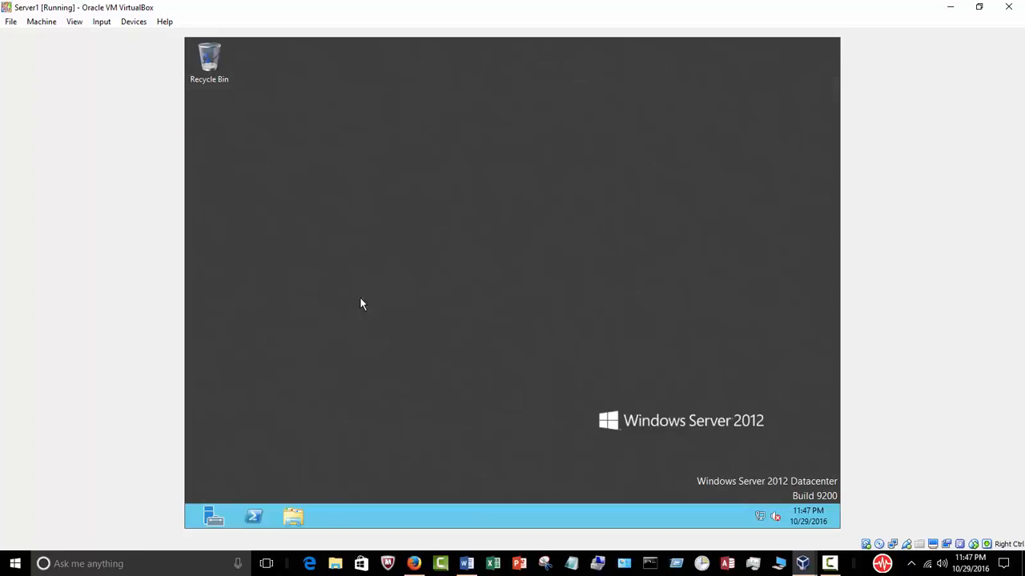
pyautogui.click(294, 517)
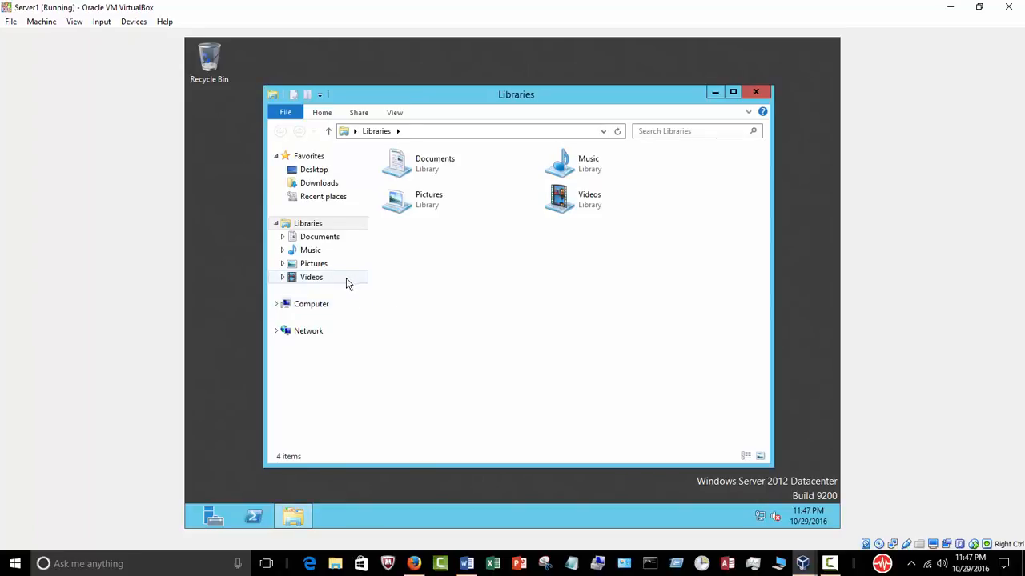
pyautogui.rightClick(321, 305)
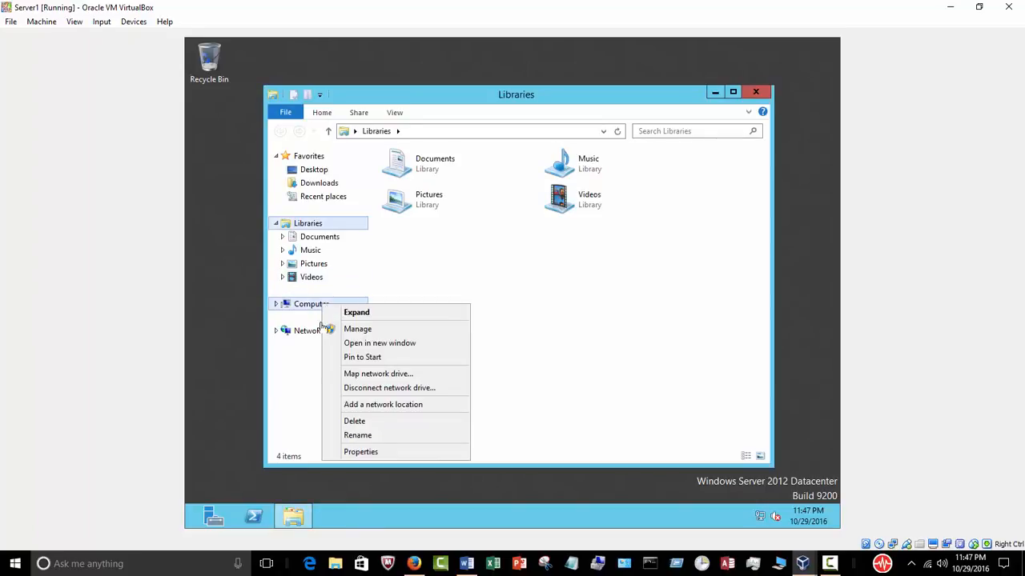
pyautogui.click(366, 453)
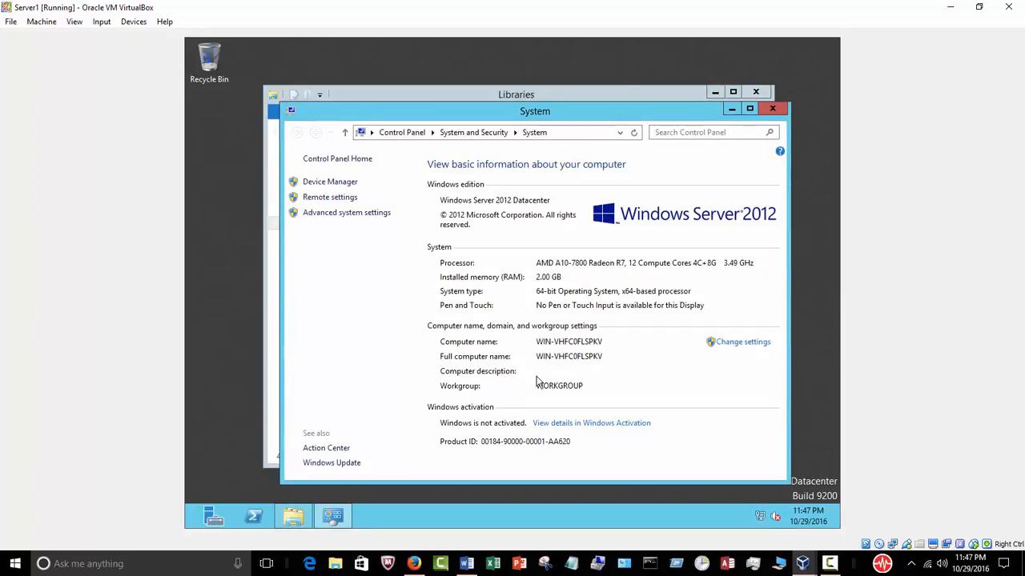
pyautogui.click(740, 350)
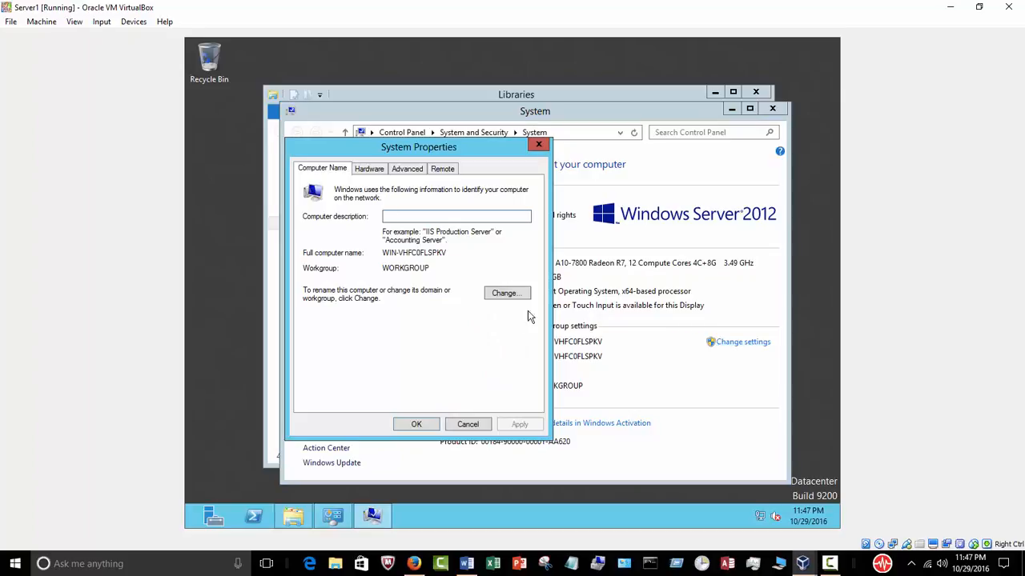
# Make Server1 a member of domain sql.com and view the domain-contact error details.
pyautogui.click(510, 297)
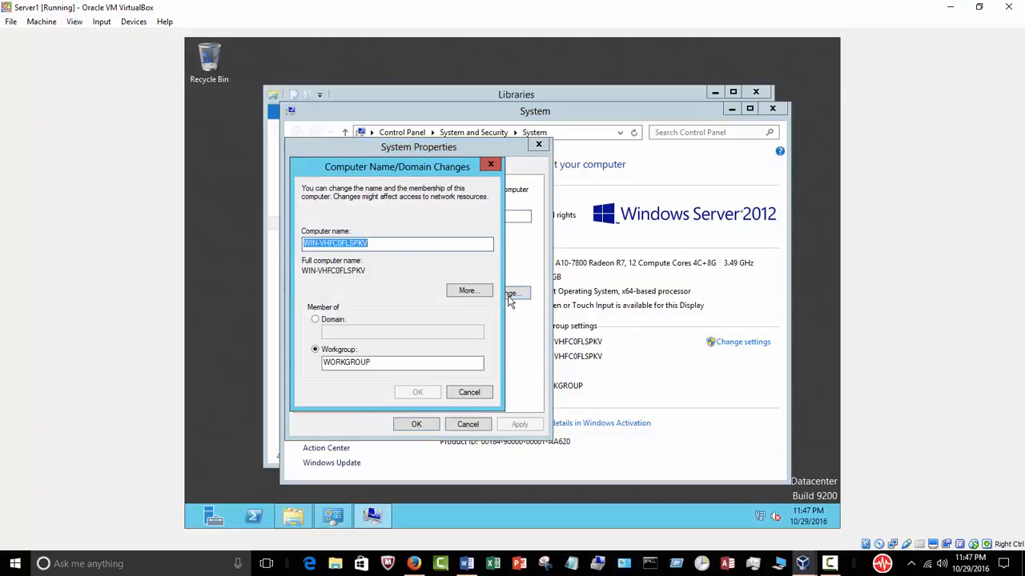
pyautogui.click(334, 321)
pyautogui.click(337, 332)
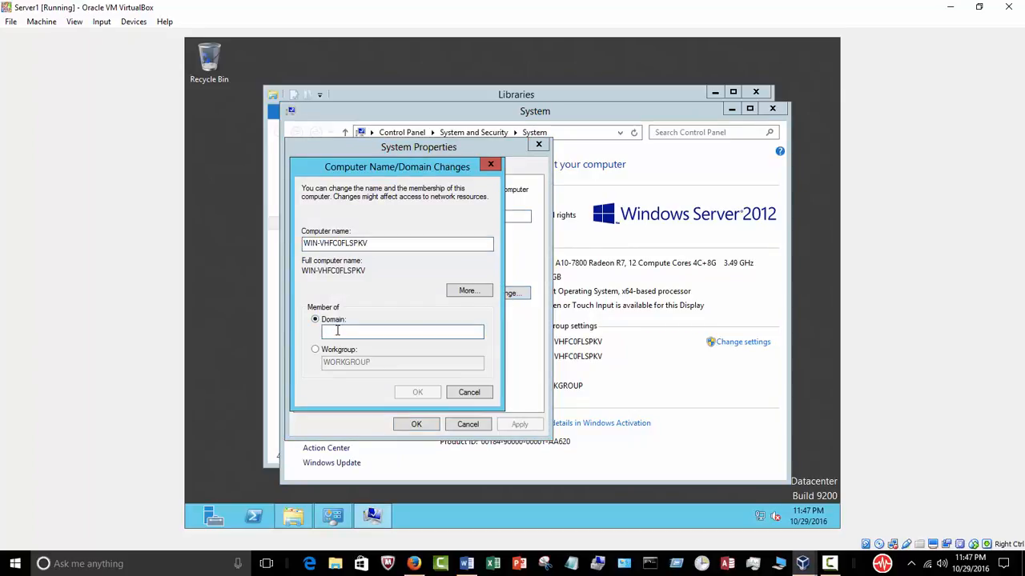
pyautogui.write('sql.c')
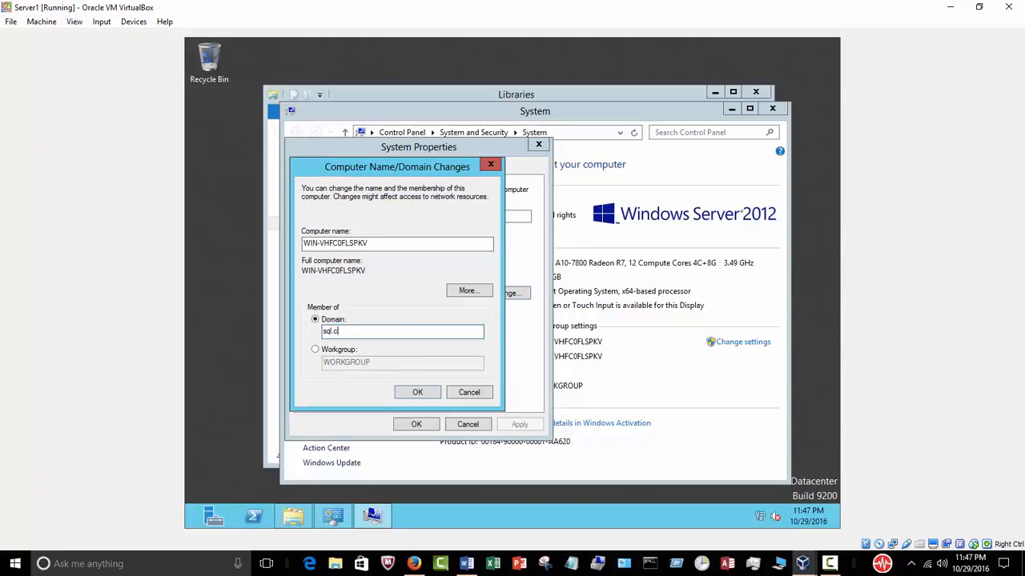
pyautogui.write('om')
pyautogui.click(412, 392)
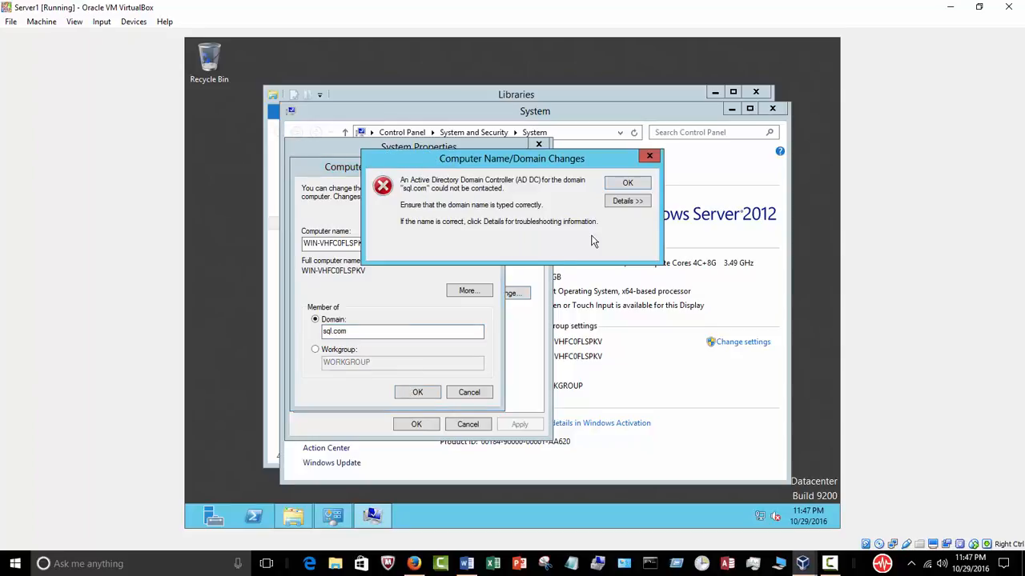
pyautogui.click(630, 203)
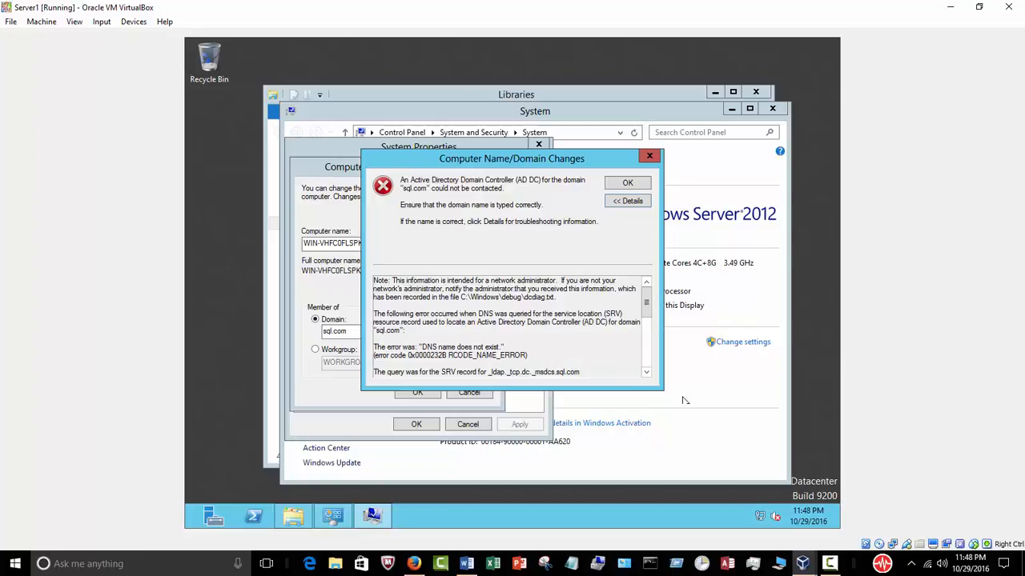
# Change the domain name to sql and submit it.
pyautogui.click(830, 563)
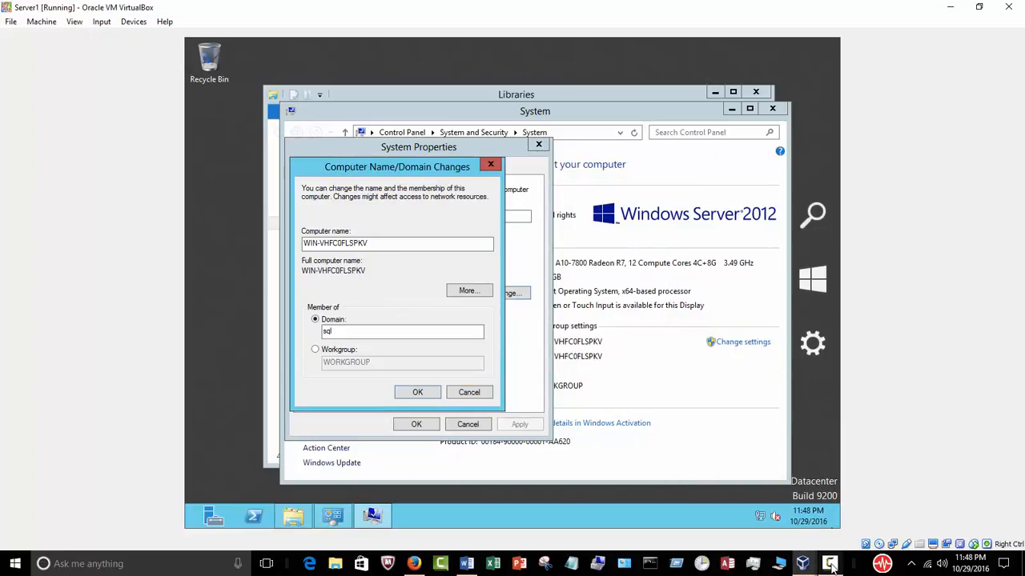
pyautogui.click(830, 563)
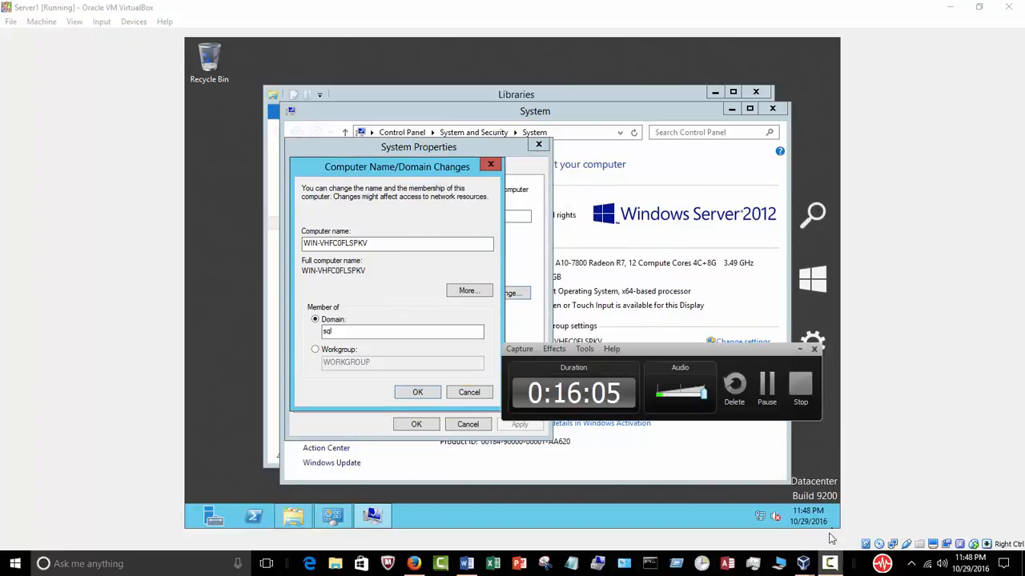
pyautogui.click(798, 353)
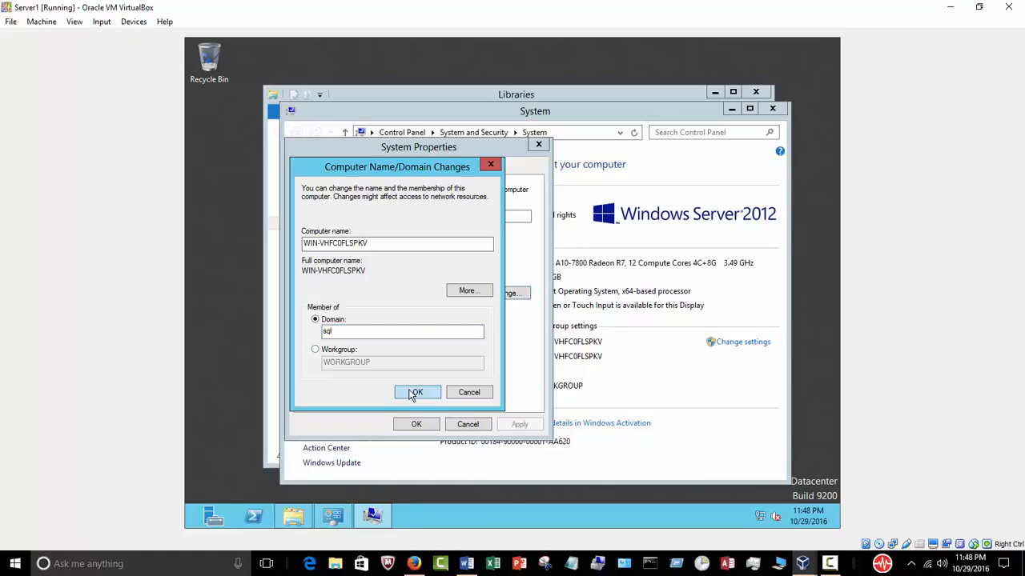
pyautogui.click(414, 392)
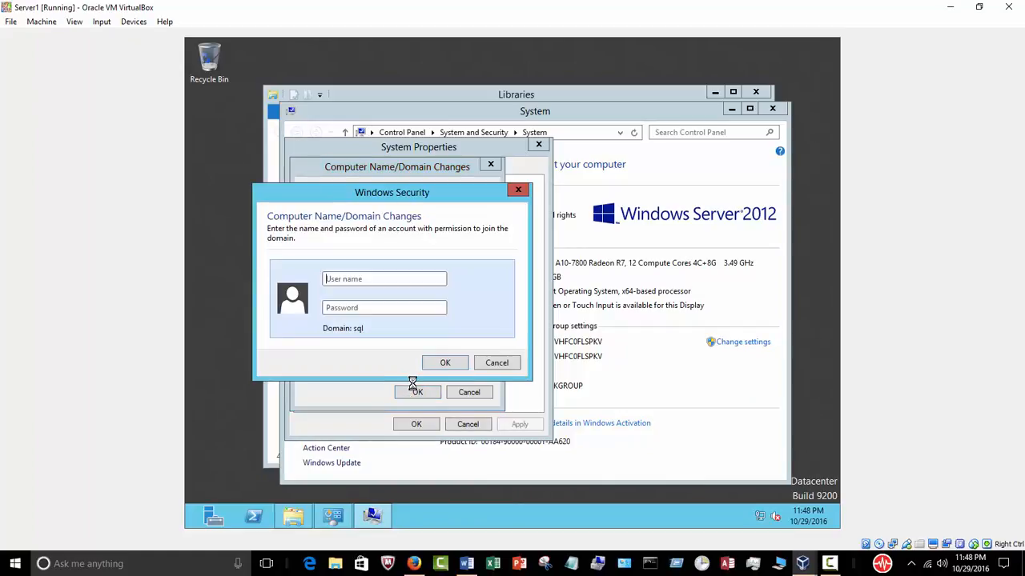
# Enter user name sql\administrator and the account password in the Windows Security prompt.
pyautogui.click(366, 278)
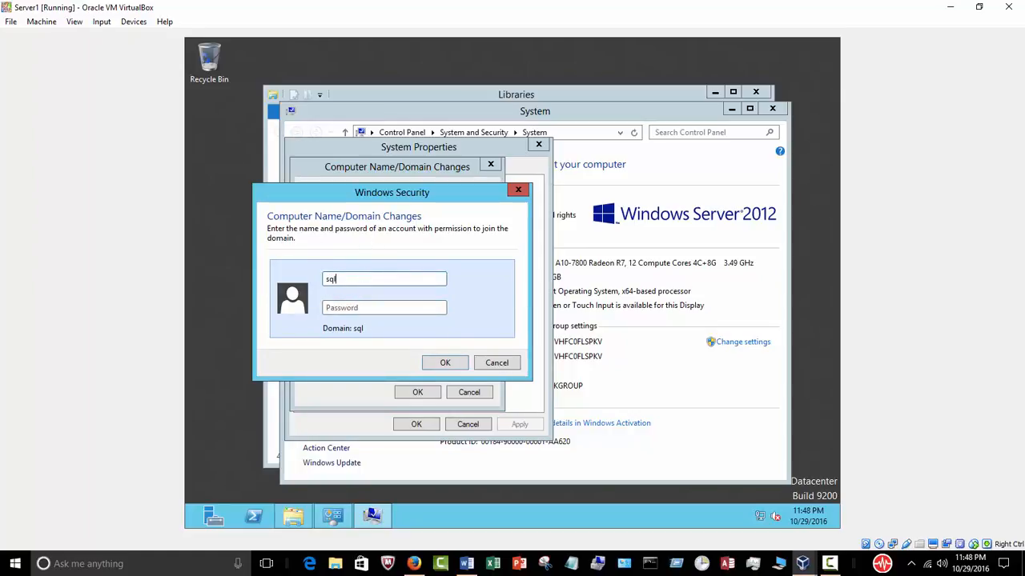
pyautogui.write('sql\\administrator')
pyautogui.click(352, 310)
pyautogui.write('*******')
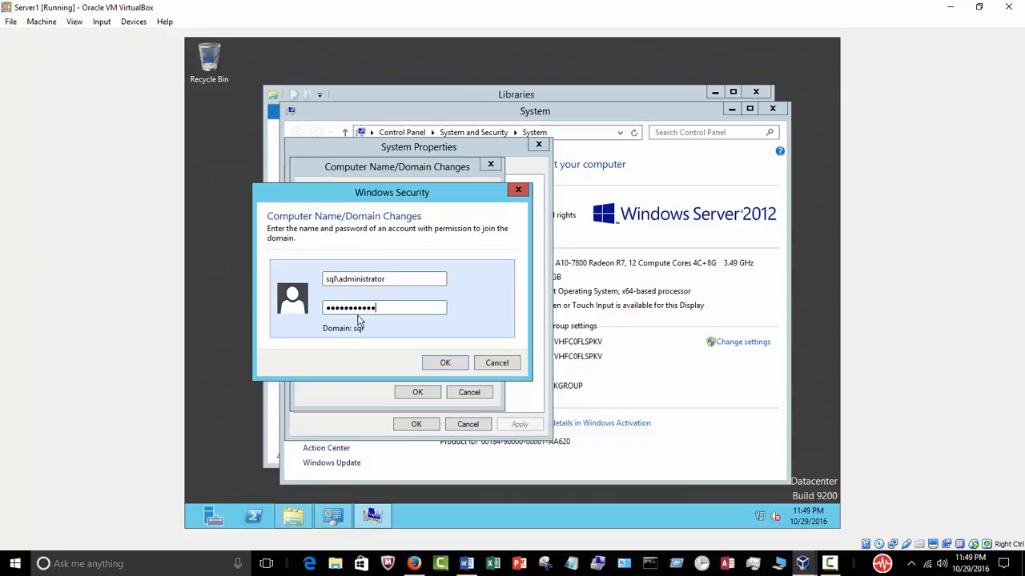
# Submit the credentials to join domain sql, which fails with 'network path was not found'.
pyautogui.click(441, 365)
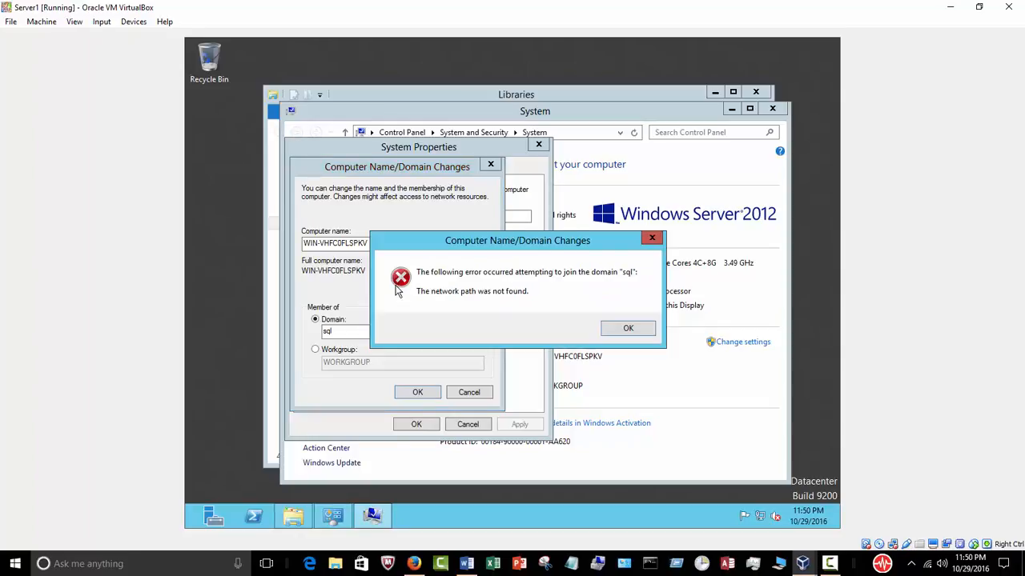
# Dismiss the network path not found error and retry the sql domain join with the credentials.
pyautogui.click(630, 330)
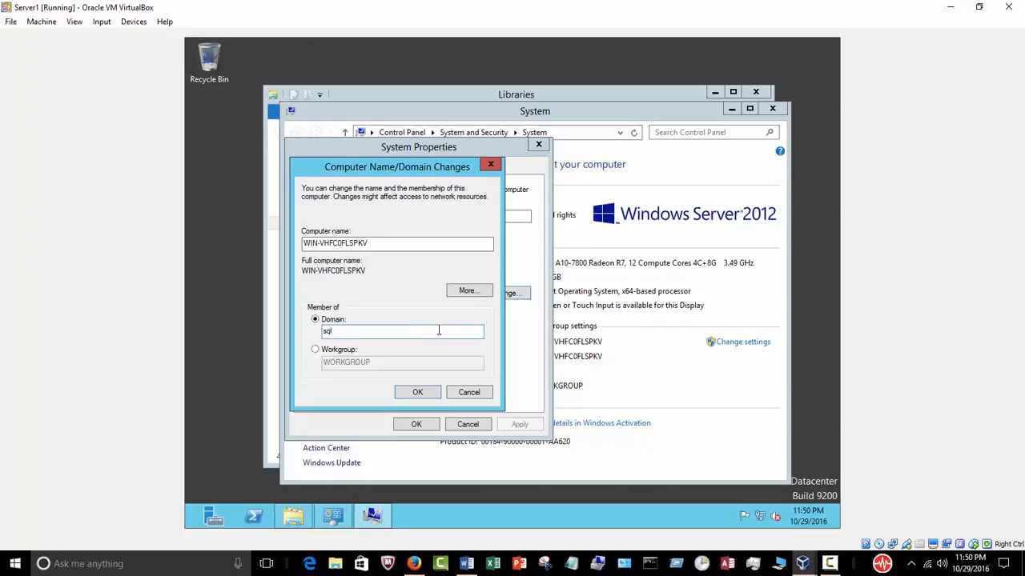
pyautogui.click(417, 393)
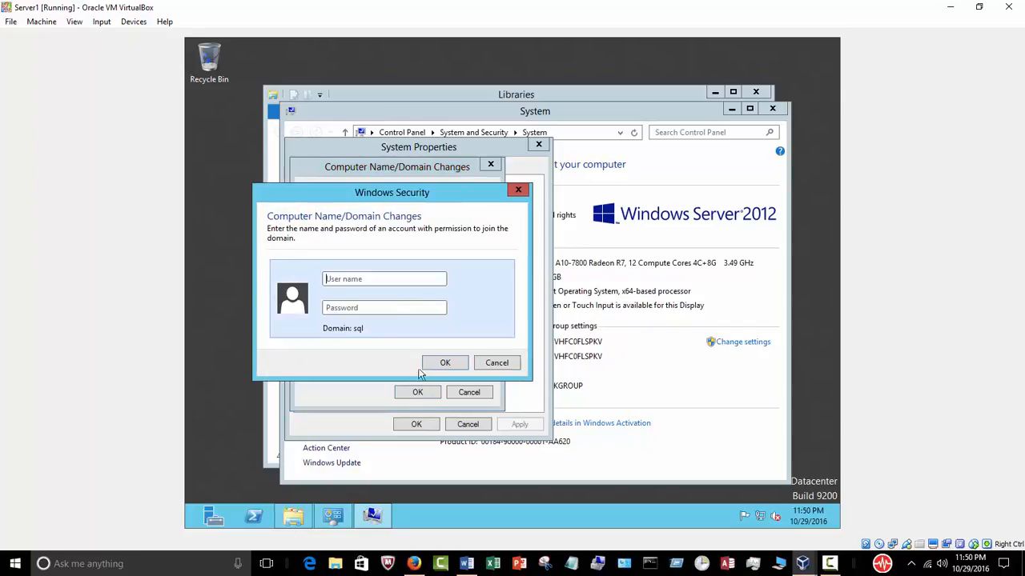
pyautogui.click(833, 564)
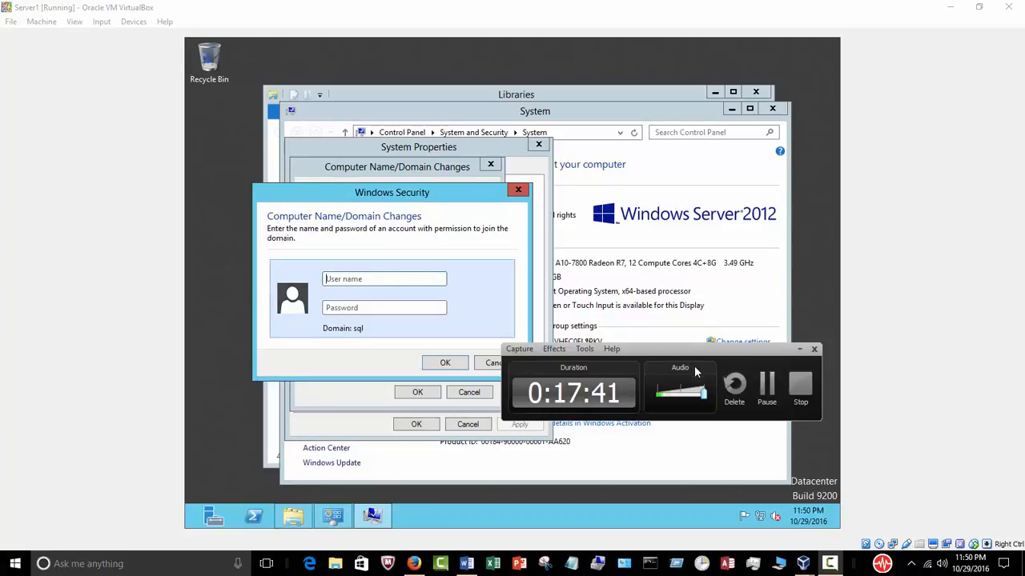
pyautogui.click(766, 383)
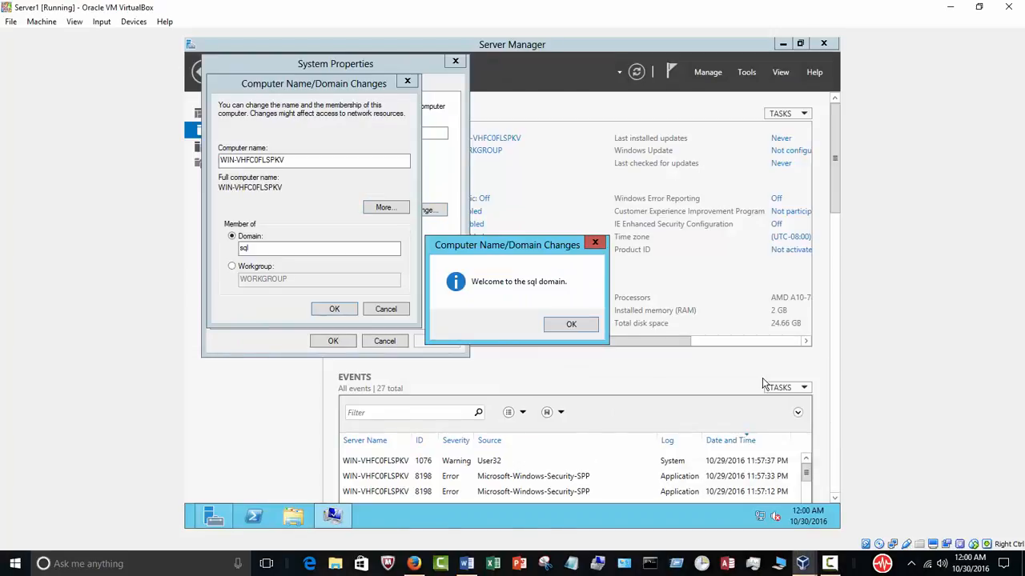
pyautogui.click(829, 564)
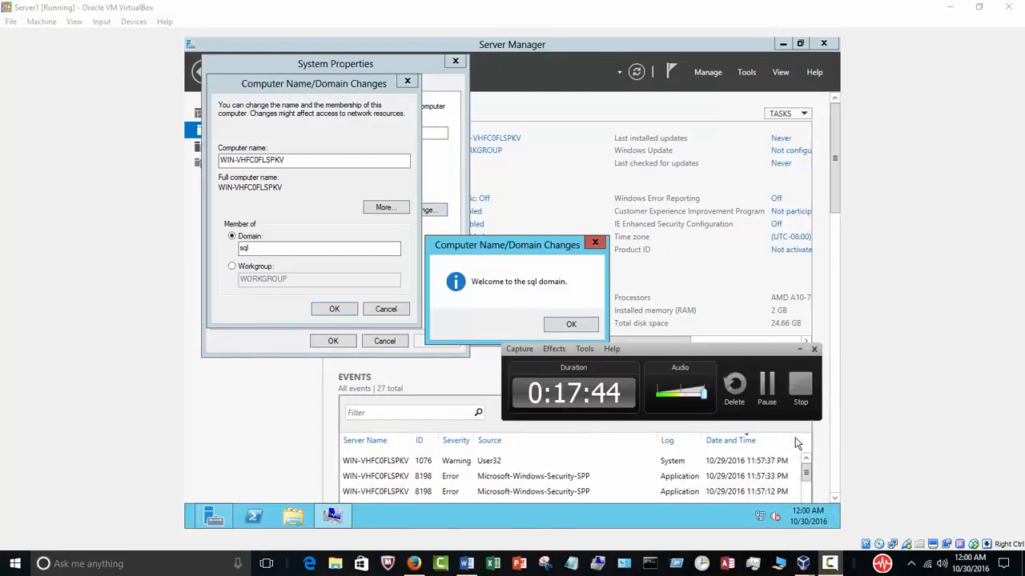
pyautogui.click(798, 351)
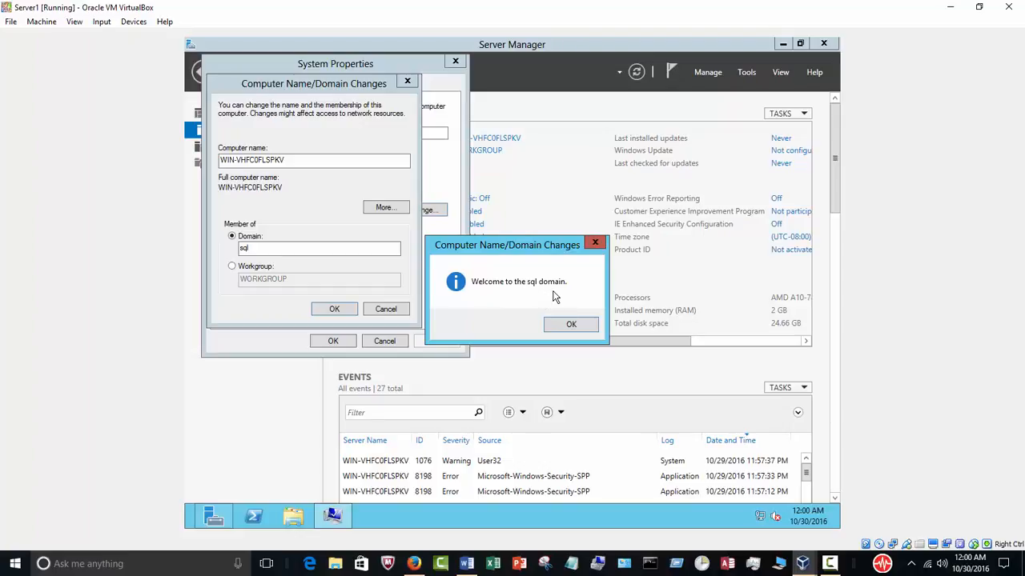
# Acknowledge the welcome and restart notices, close System Properties, and restart Server1 now.
pyautogui.click(590, 326)
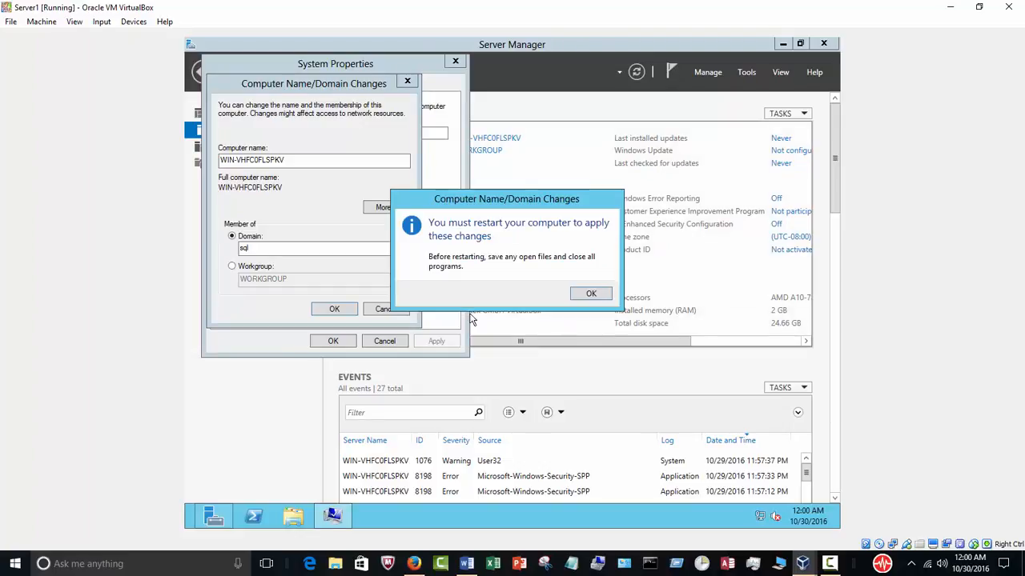
pyautogui.click(591, 293)
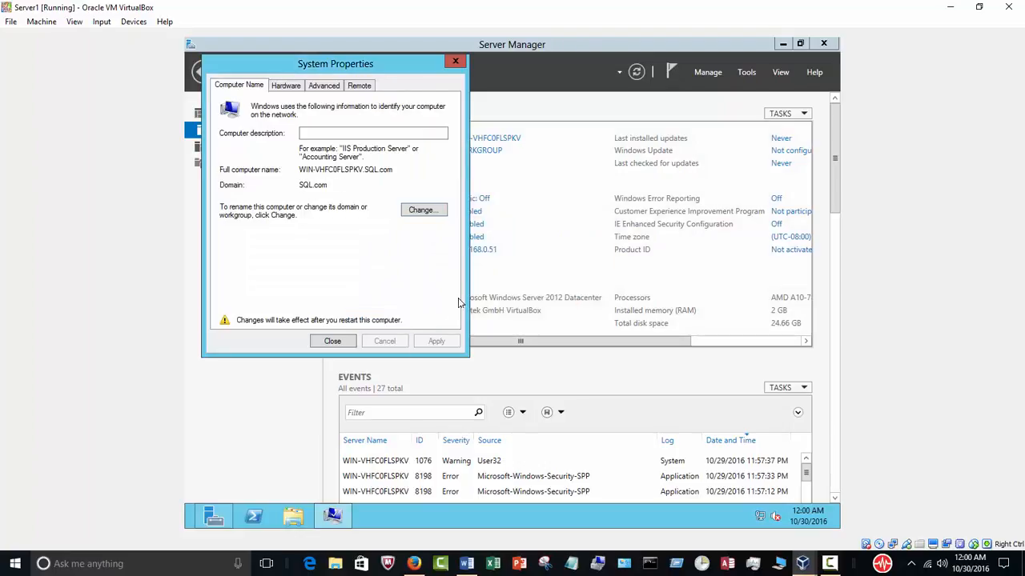
pyautogui.click(345, 342)
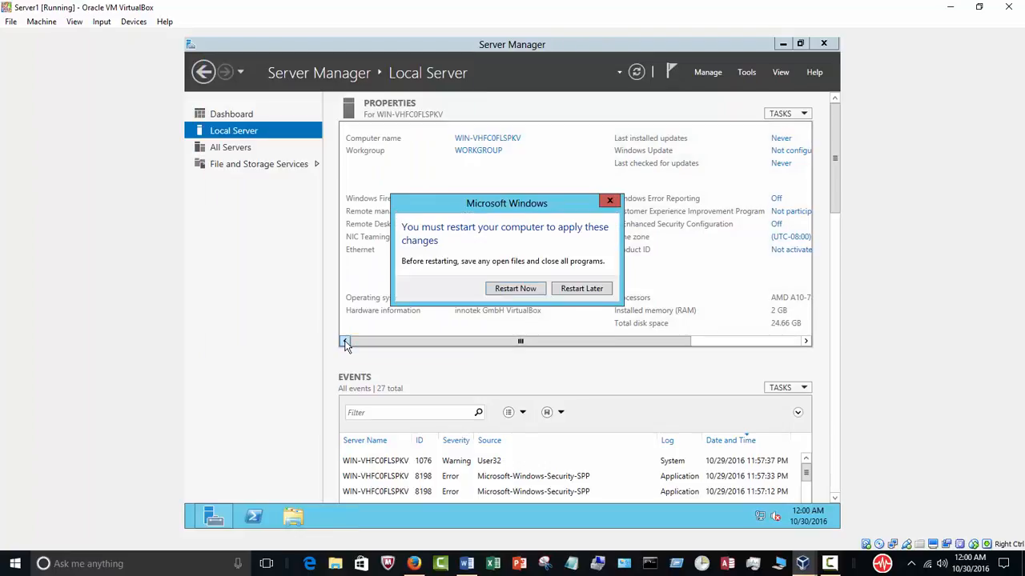
pyautogui.click(514, 289)
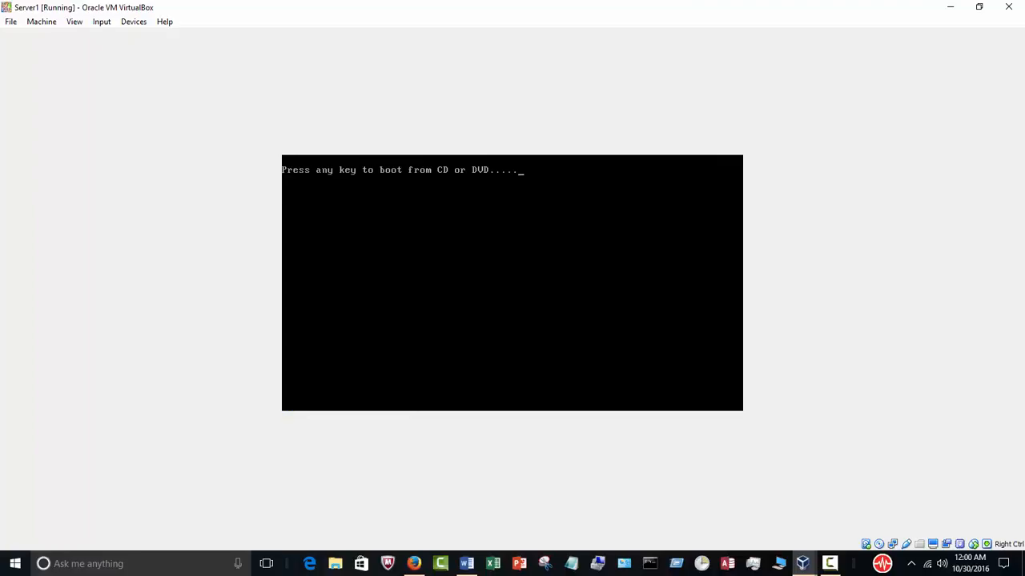
pyautogui.press('Return')
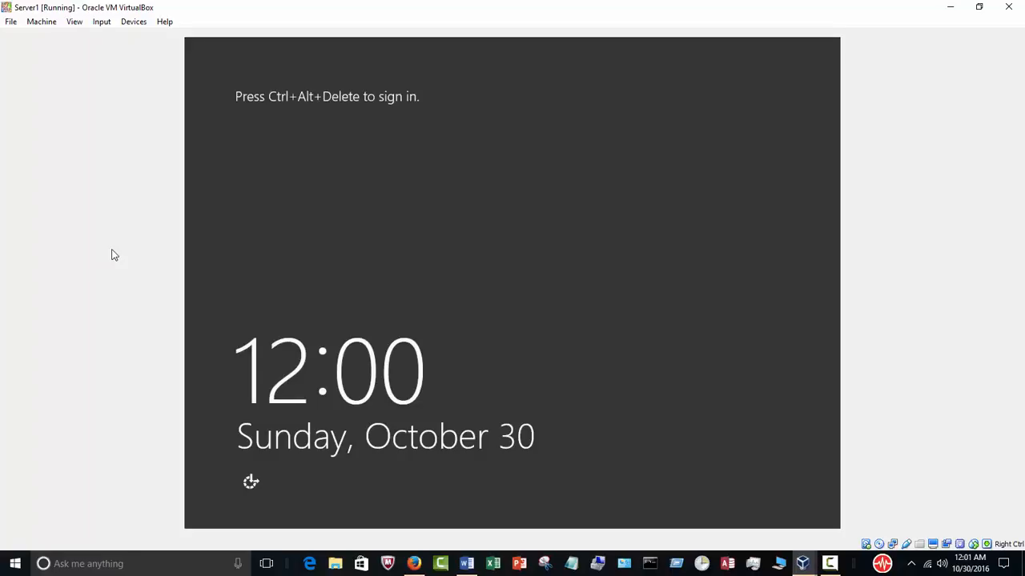
# Send Ctrl+Alt+Del to Server1 from the VirtualBox Input menu to reach sign-in.
pyautogui.click(133, 22)
pyautogui.click(107, 24)
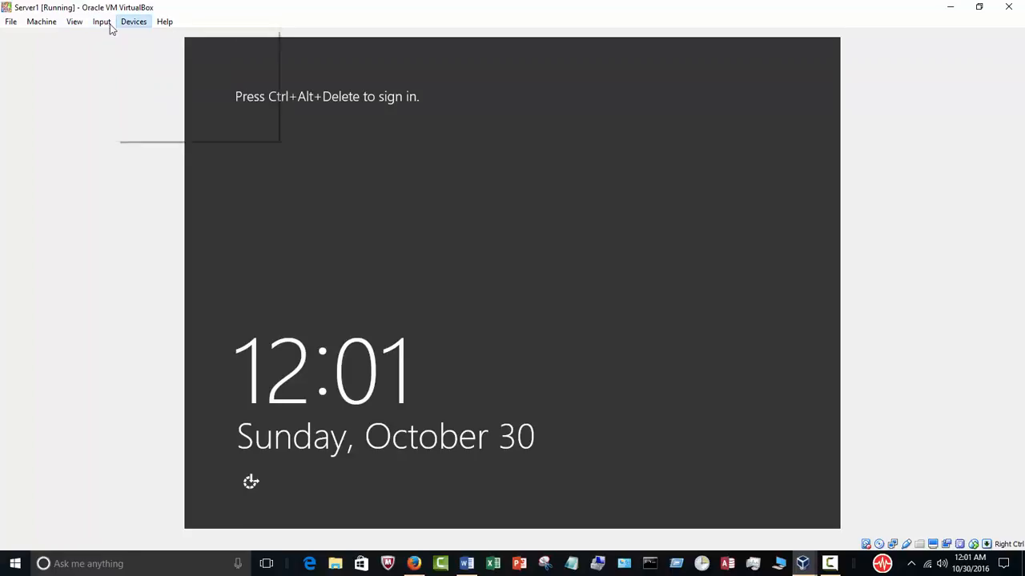
pyautogui.moveTo(122, 37)
pyautogui.click(237, 58)
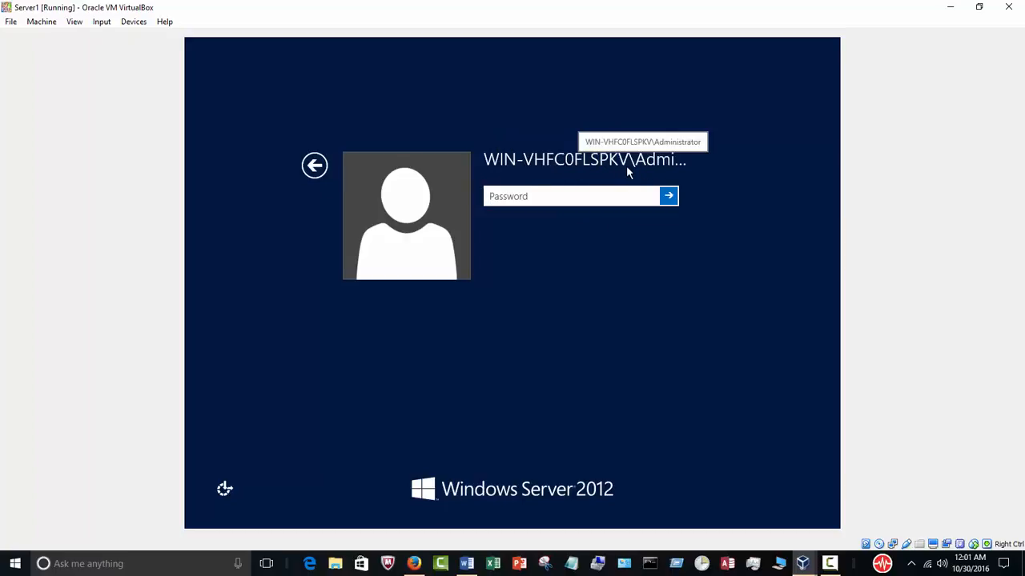
# Sign in as Other user 'administrator' with the account password.
pyautogui.click(315, 166)
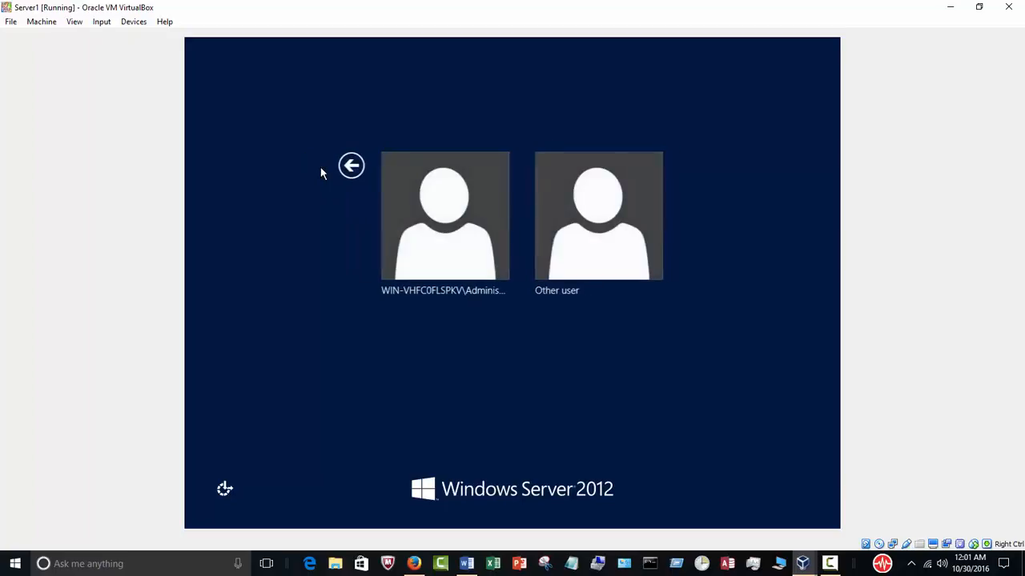
pyautogui.click(594, 232)
pyautogui.click(550, 197)
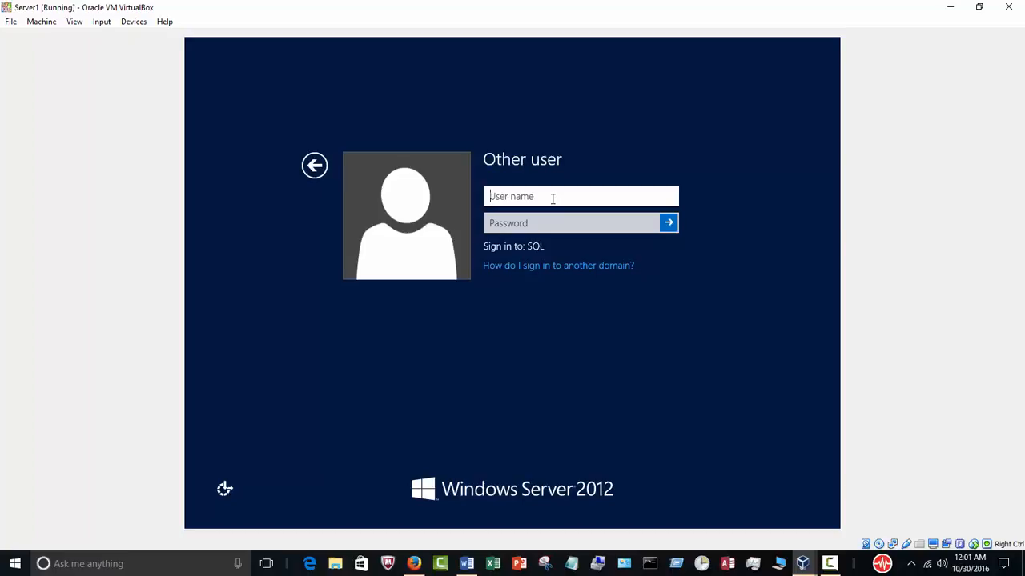
pyautogui.write('administrator')
pyautogui.press('Tab')
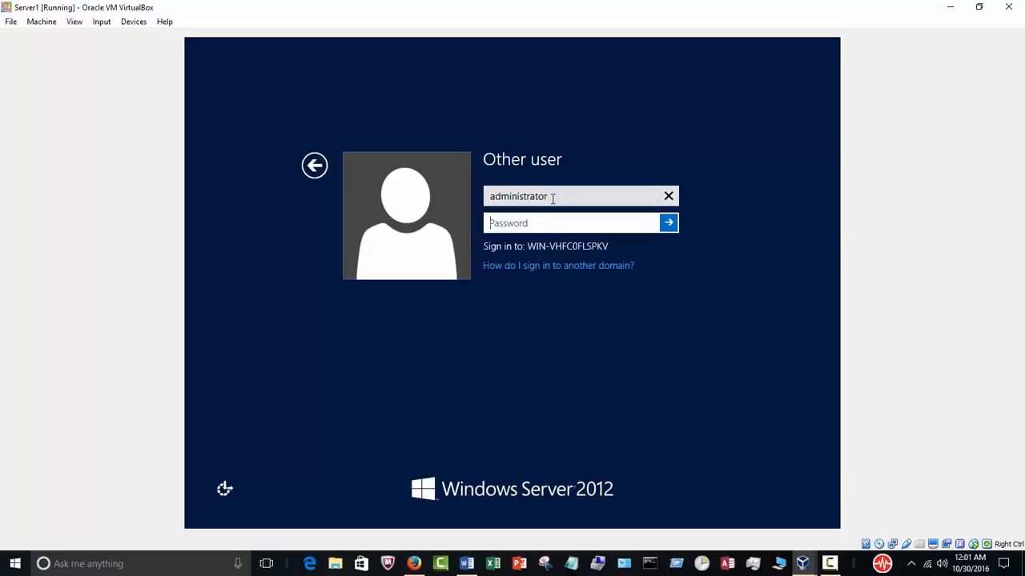
pyautogui.write('************')
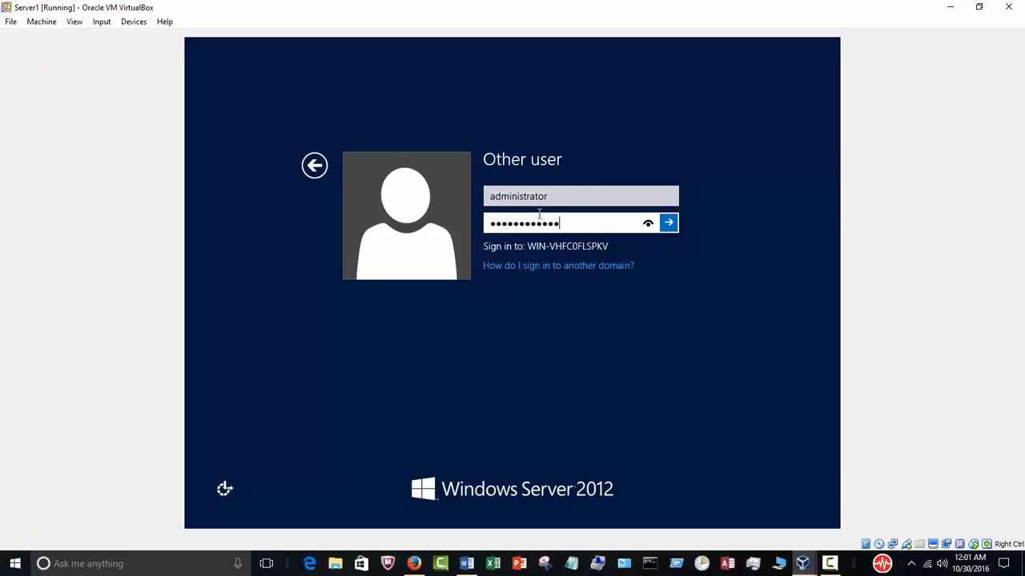
pyautogui.click(665, 229)
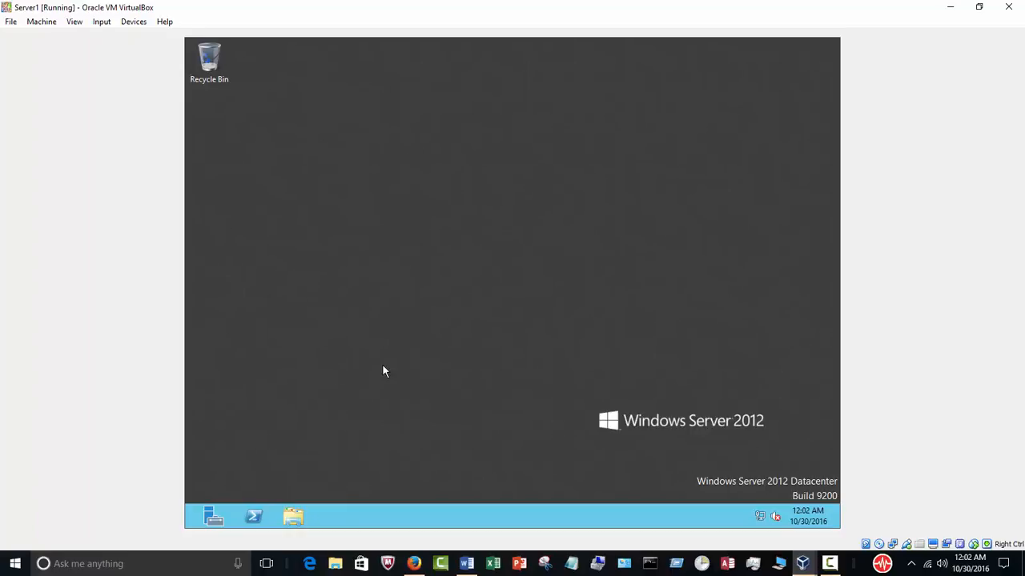
# Verify in Computer Properties that Server1's domain is SQL.com, then launch Server Manager.
pyautogui.click(297, 515)
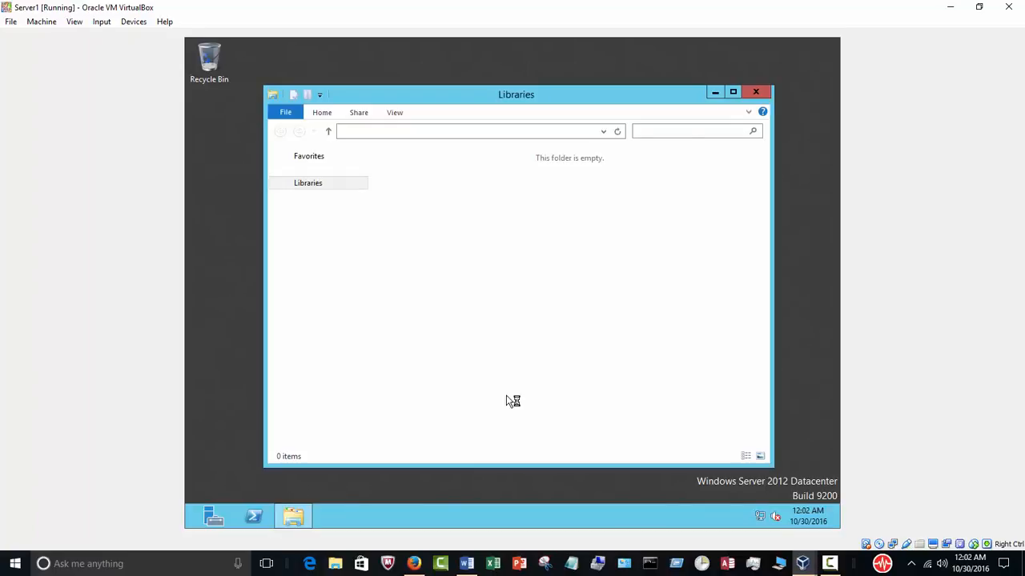
pyautogui.rightClick(311, 306)
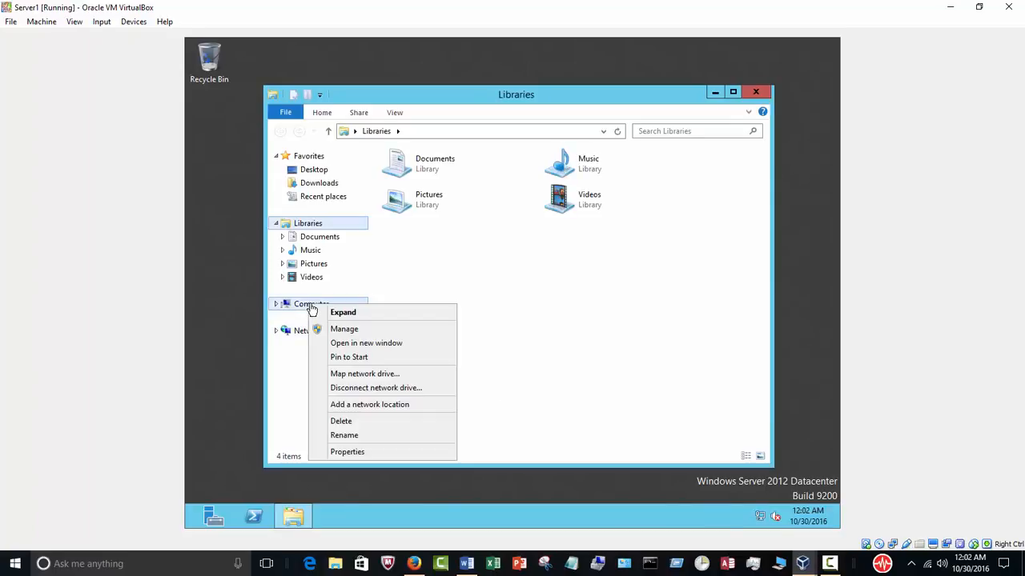
pyautogui.click(354, 452)
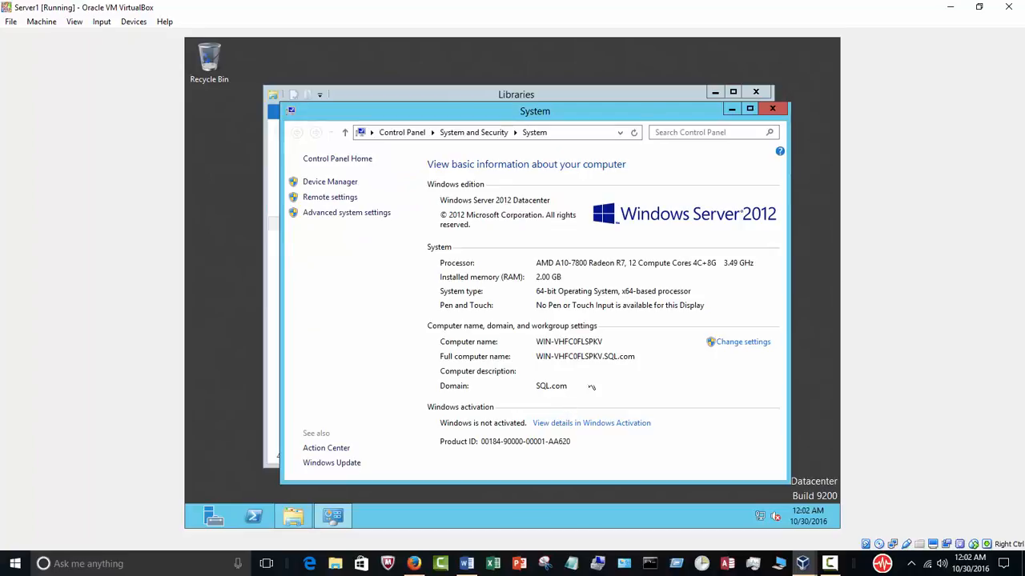
pyautogui.click(771, 108)
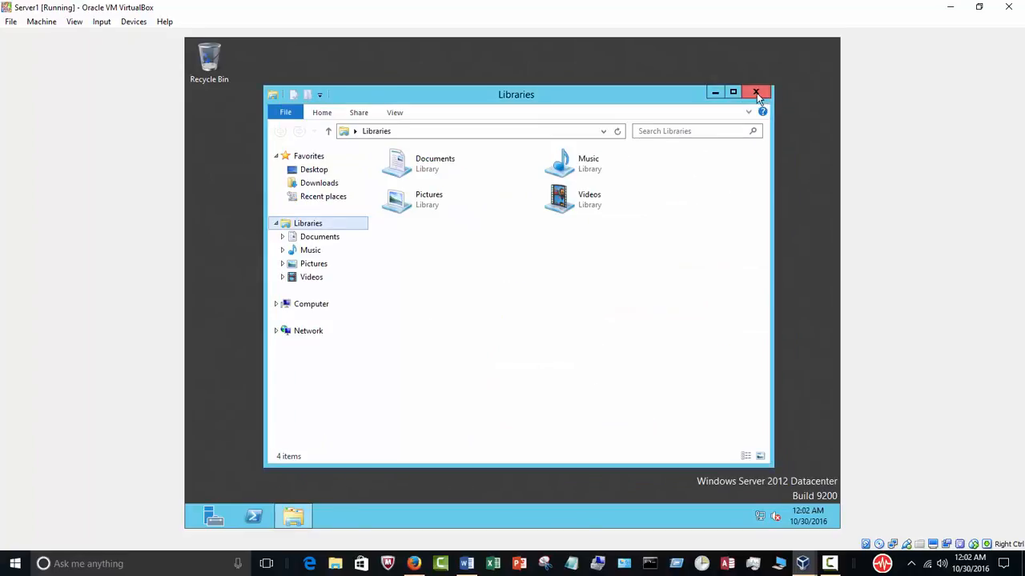
pyautogui.click(755, 92)
pyautogui.click(211, 516)
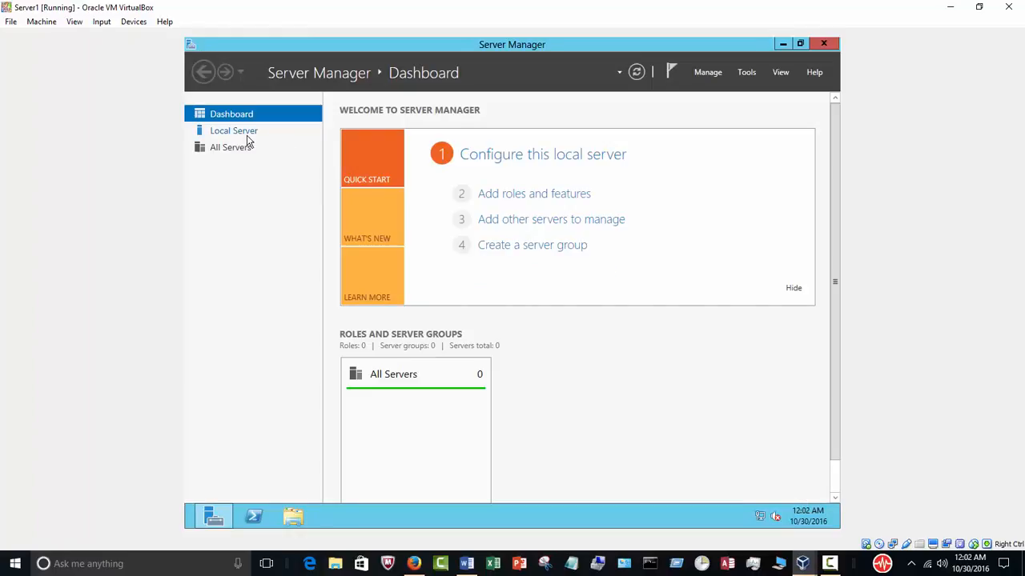
# Turn off Windows Firewall for domain networks via Local Server, then close Server Manager.
pyautogui.click(240, 132)
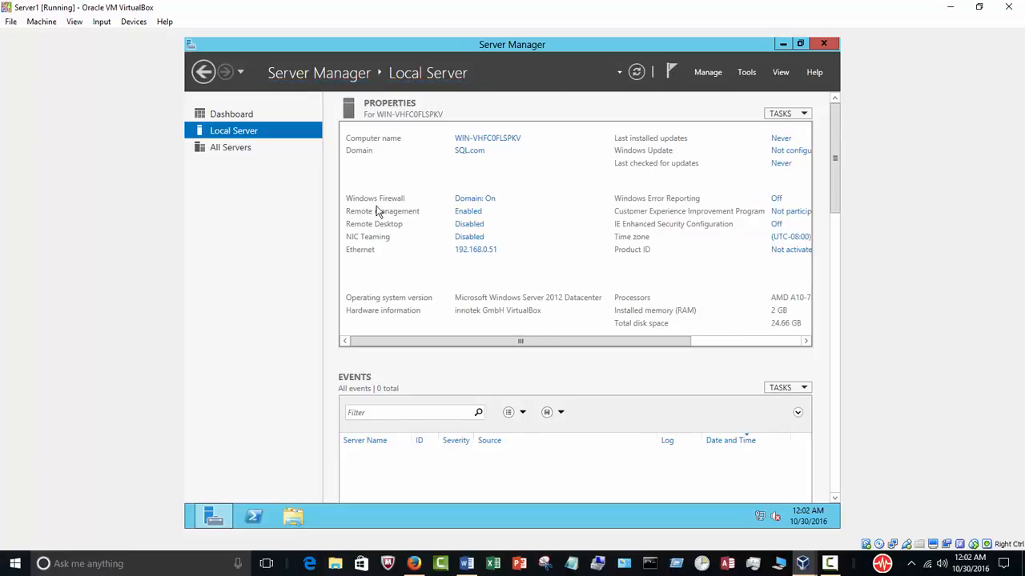
pyautogui.click(476, 199)
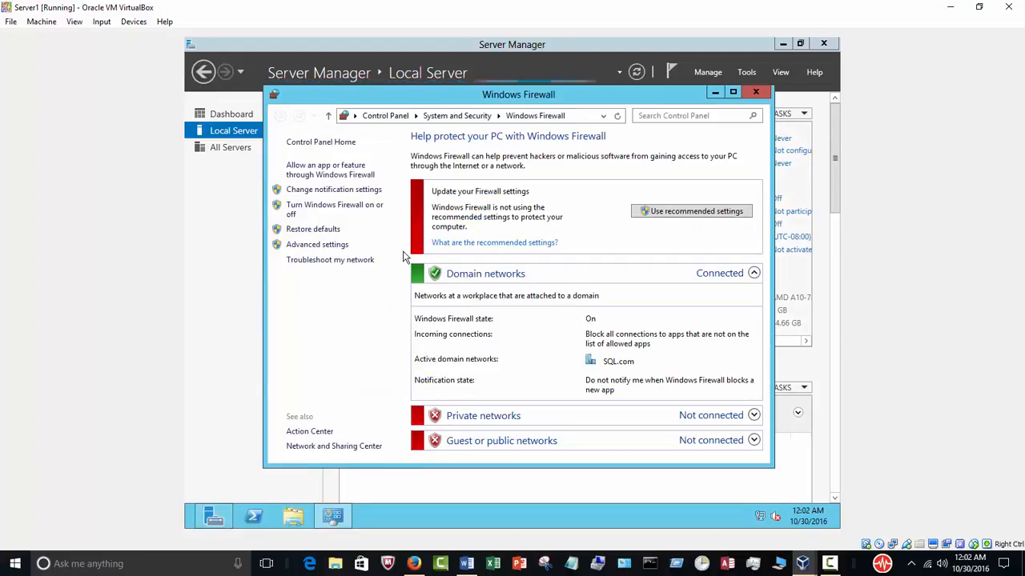
pyautogui.click(340, 210)
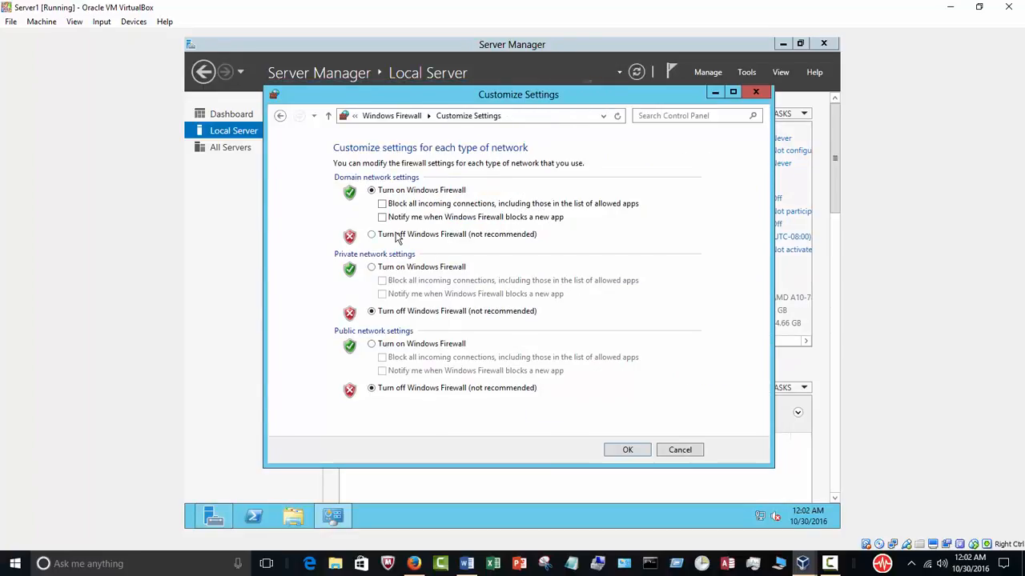
pyautogui.click(372, 234)
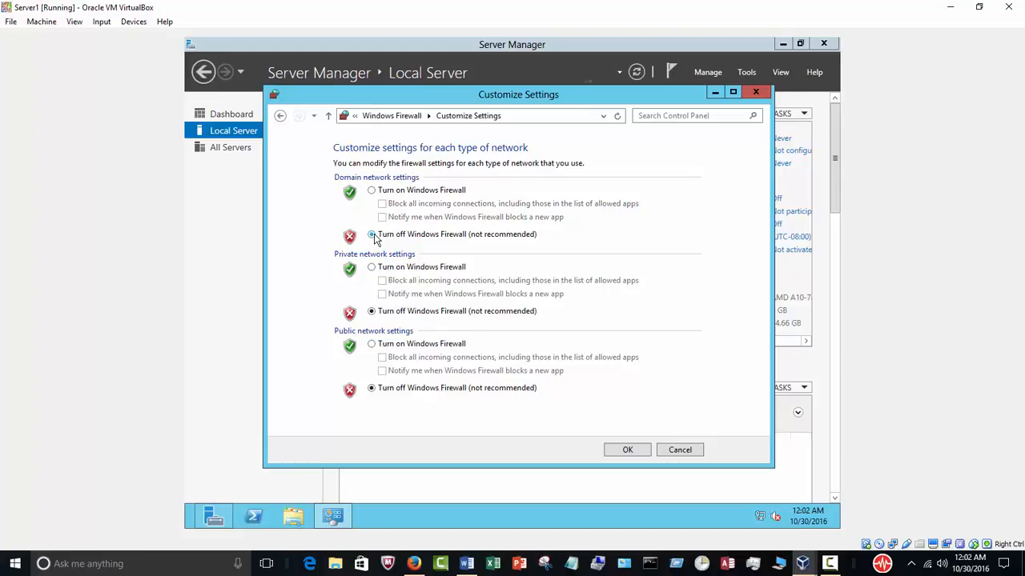
pyautogui.click(628, 450)
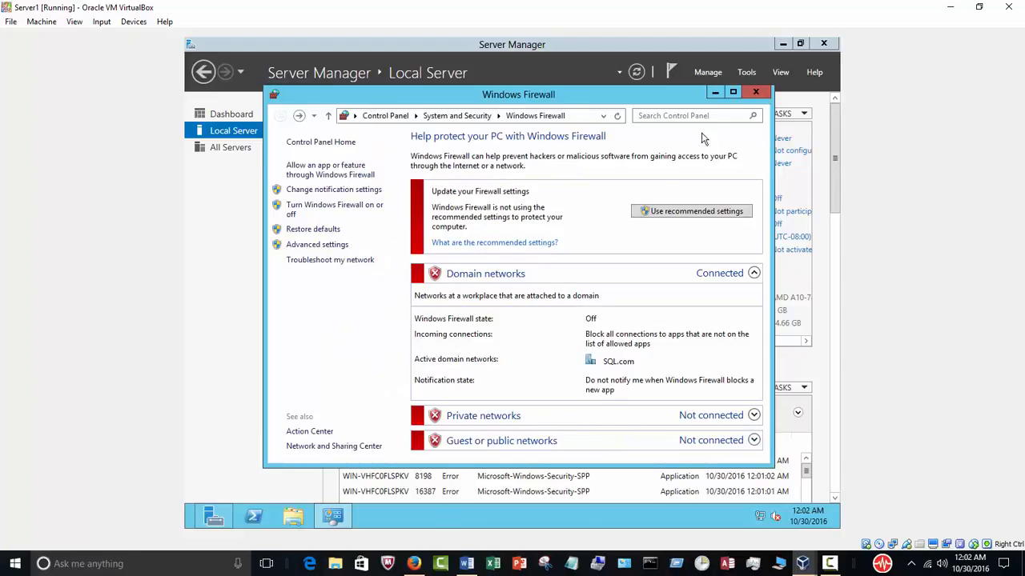
pyautogui.click(750, 92)
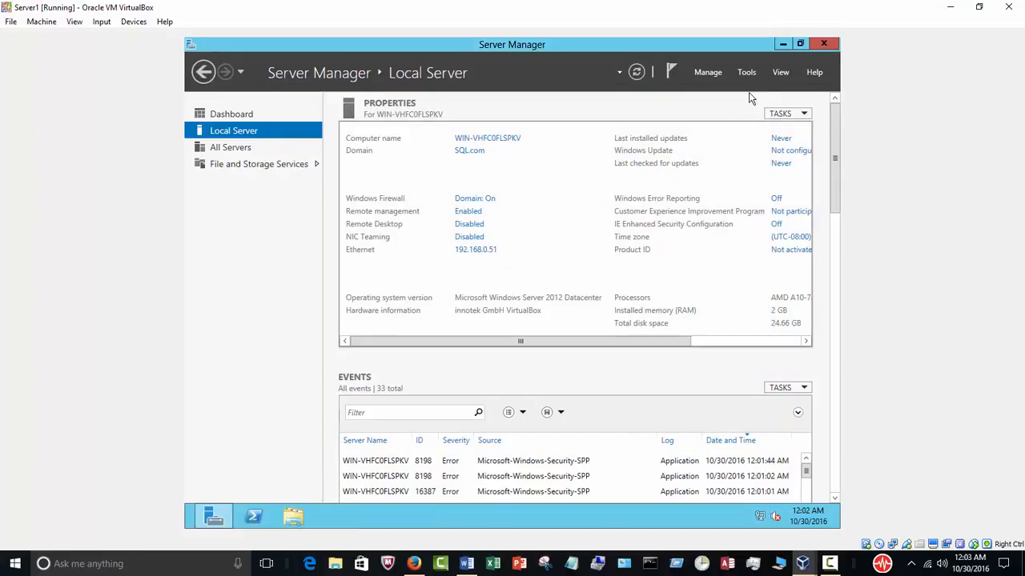
pyautogui.click(820, 45)
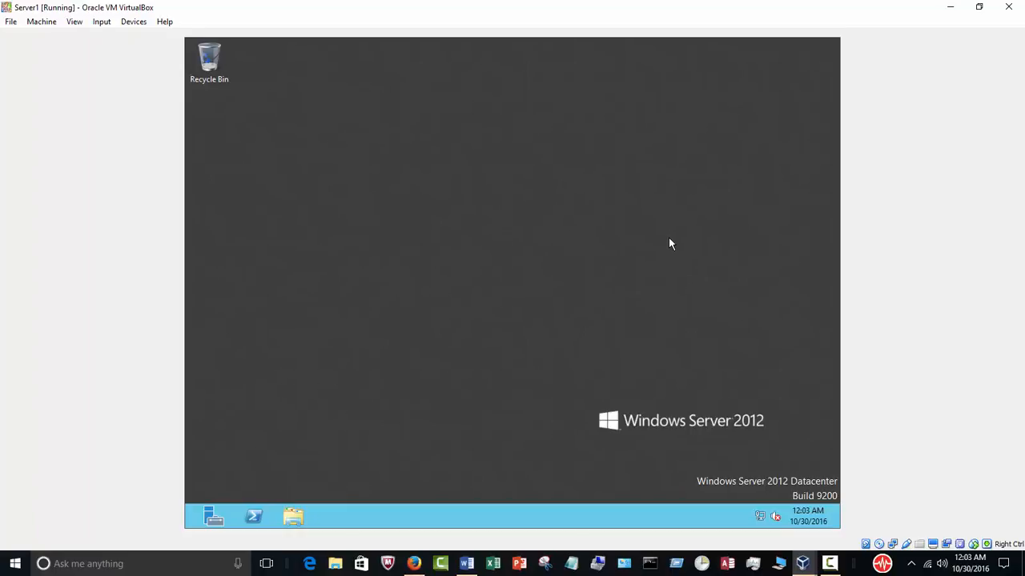
# Minimize the VM and VirtualBox Manager and open the host's Downloads folder in File Explorer.
pyautogui.click(946, 8)
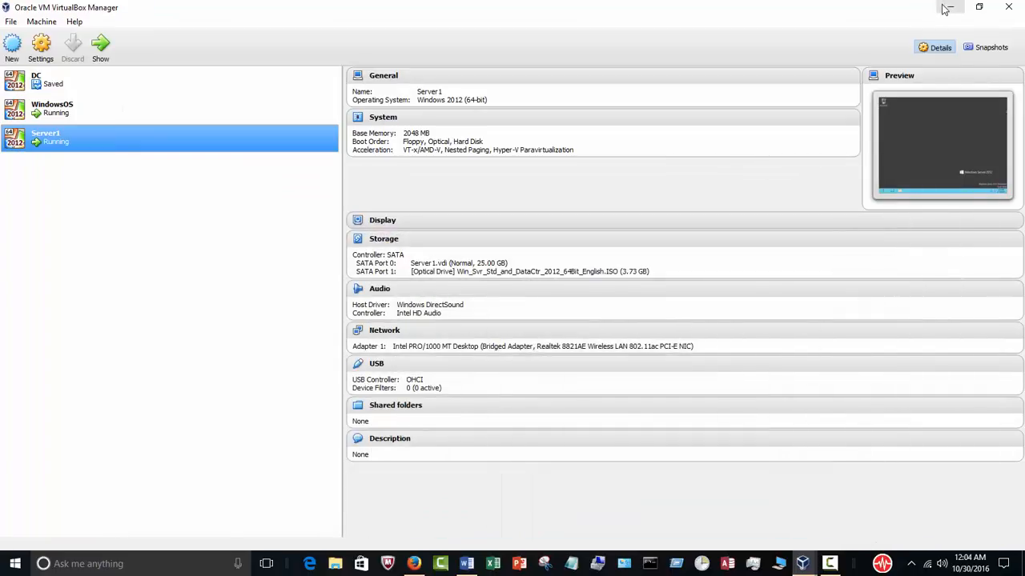
pyautogui.click(946, 8)
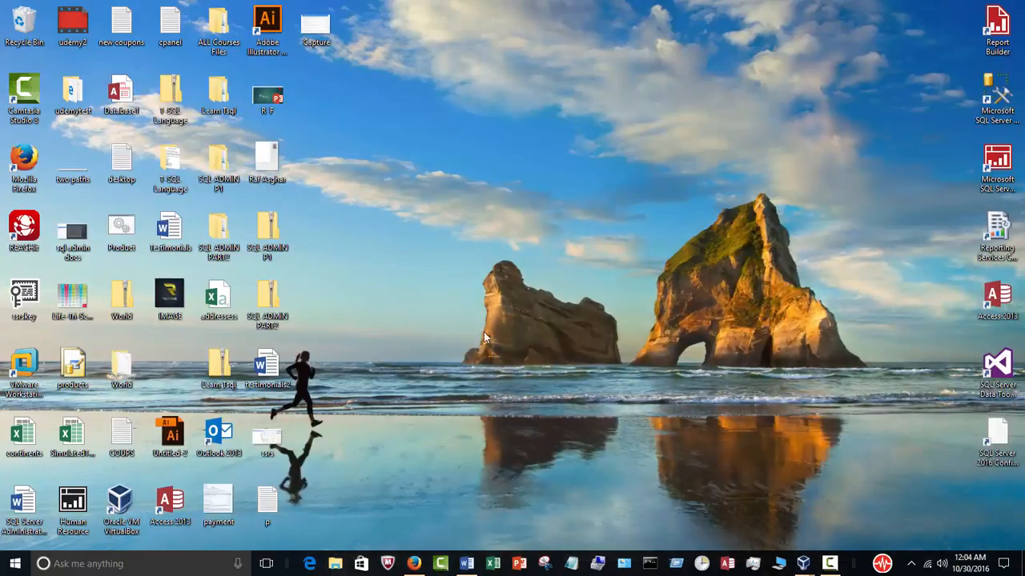
pyautogui.press('super+e')
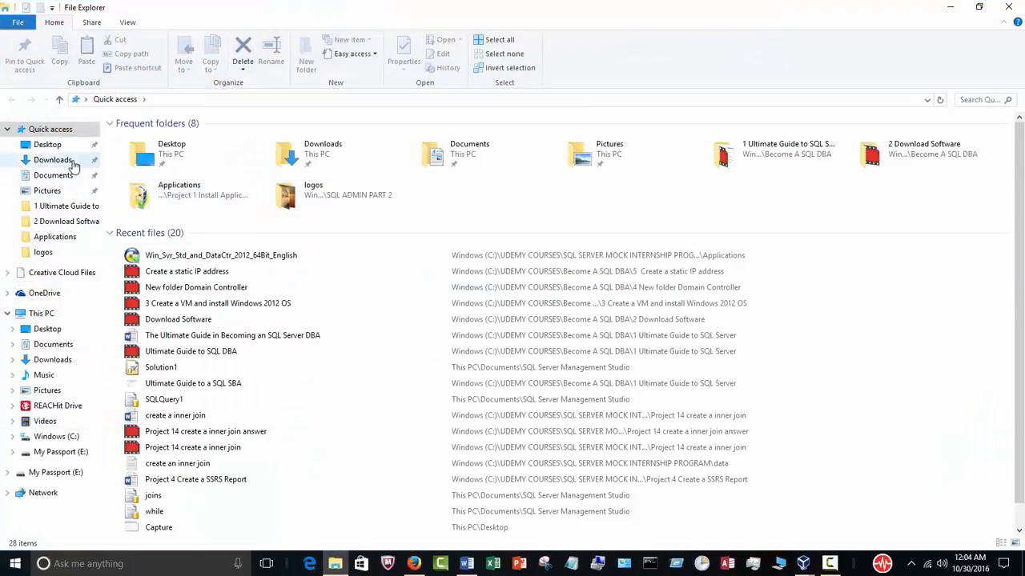
pyautogui.click(53, 160)
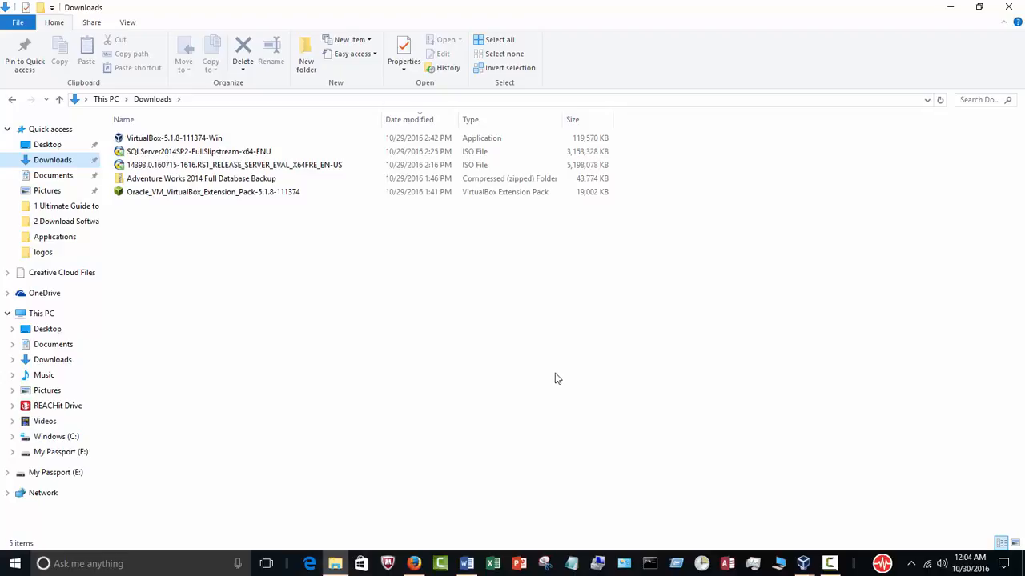
pyautogui.click(802, 564)
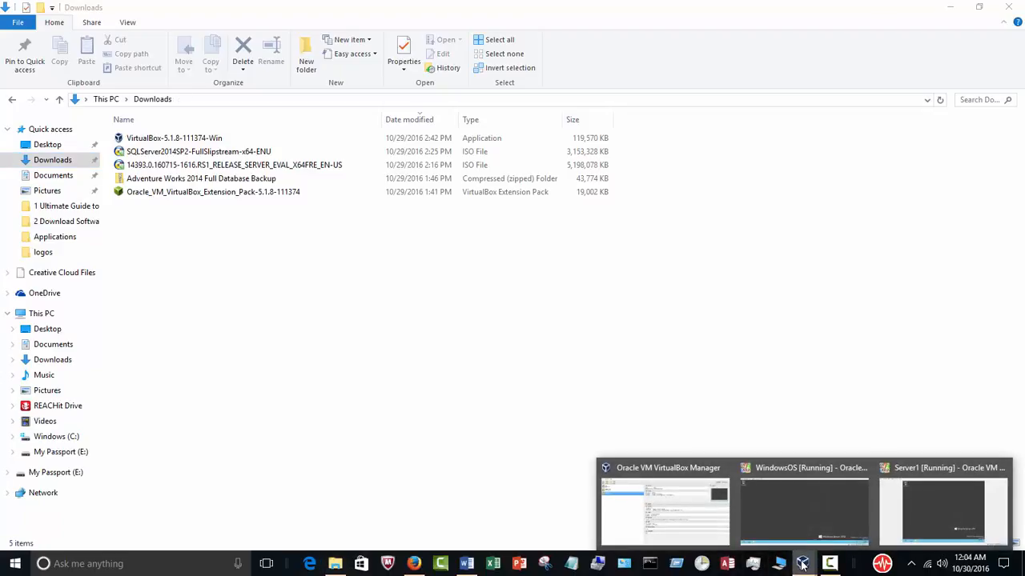
# Restore down the Server1 window, move it beside Downloads, then switch to the Word outline.
pyautogui.click(908, 502)
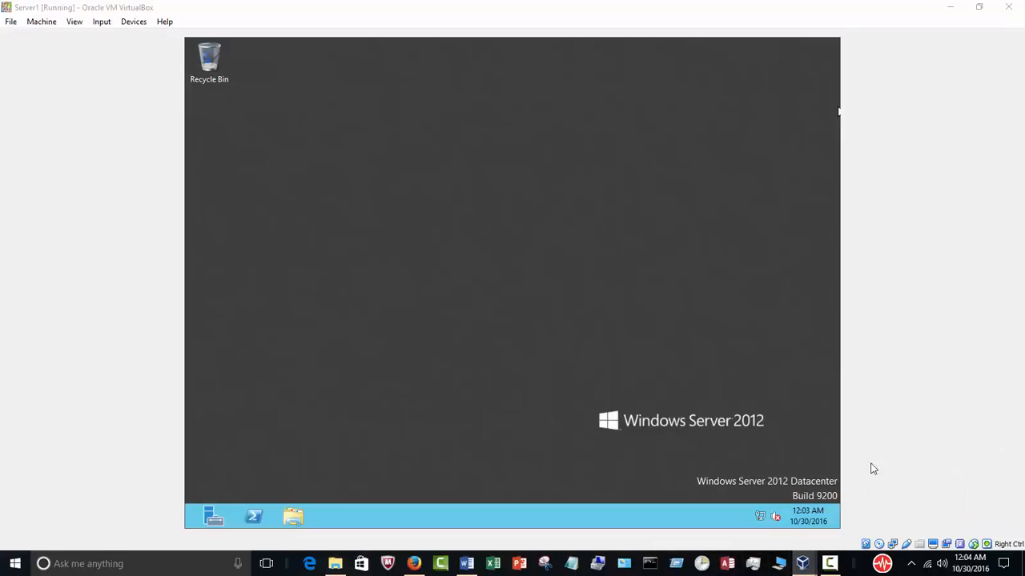
pyautogui.click(987, 11)
pyautogui.moveTo(260, 16); pyautogui.dragTo(609, 104)
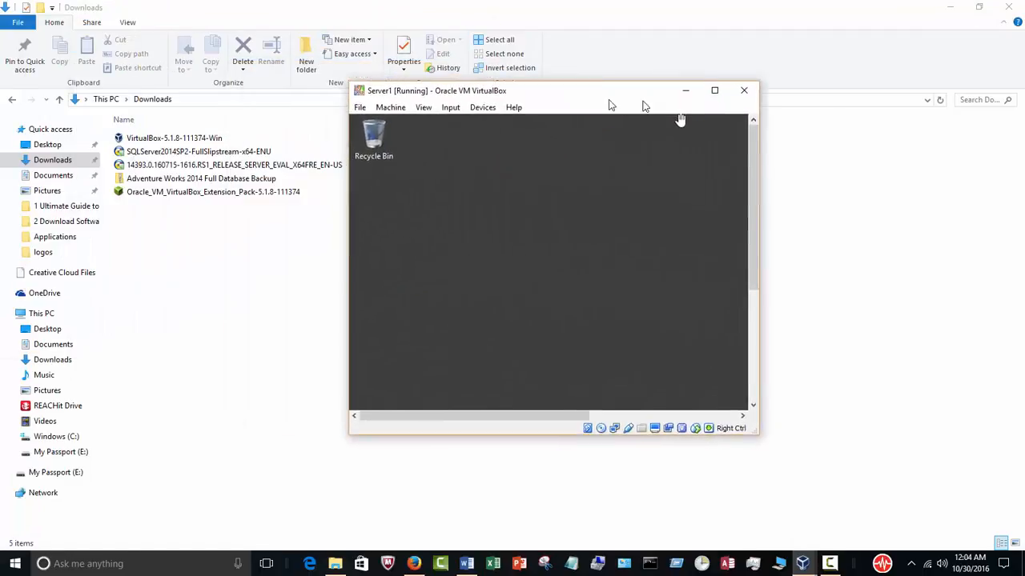
pyautogui.moveTo(679, 119); pyautogui.dragTo(756, 122)
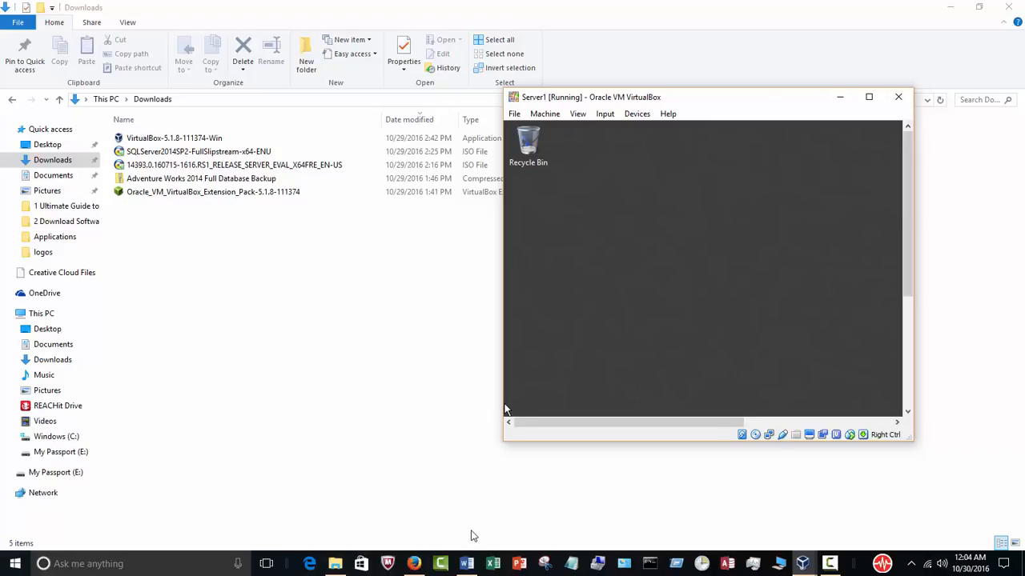
pyautogui.click(466, 564)
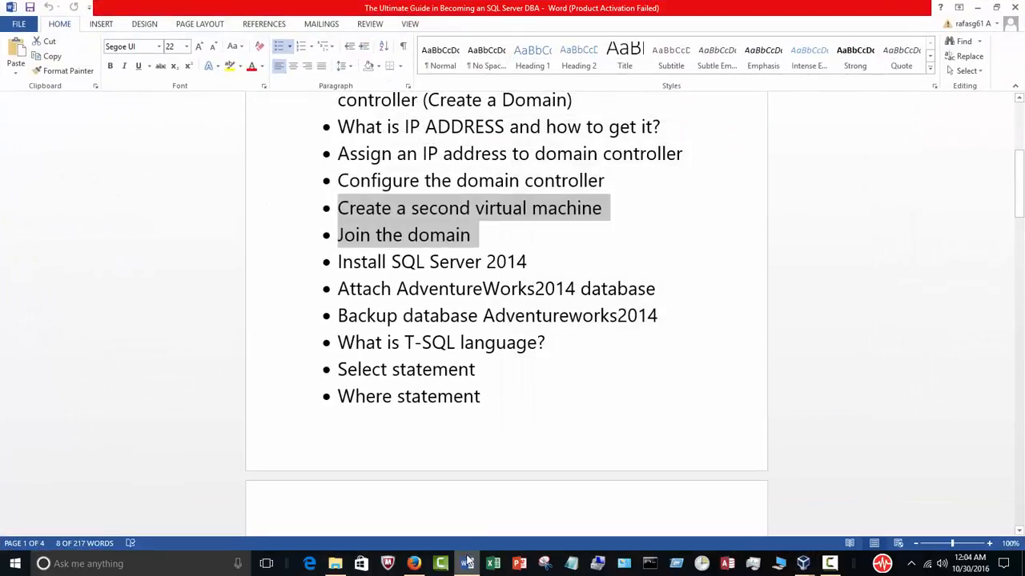
pyautogui.click(536, 264)
pyautogui.moveTo(510, 262); pyautogui.dragTo(337, 264)
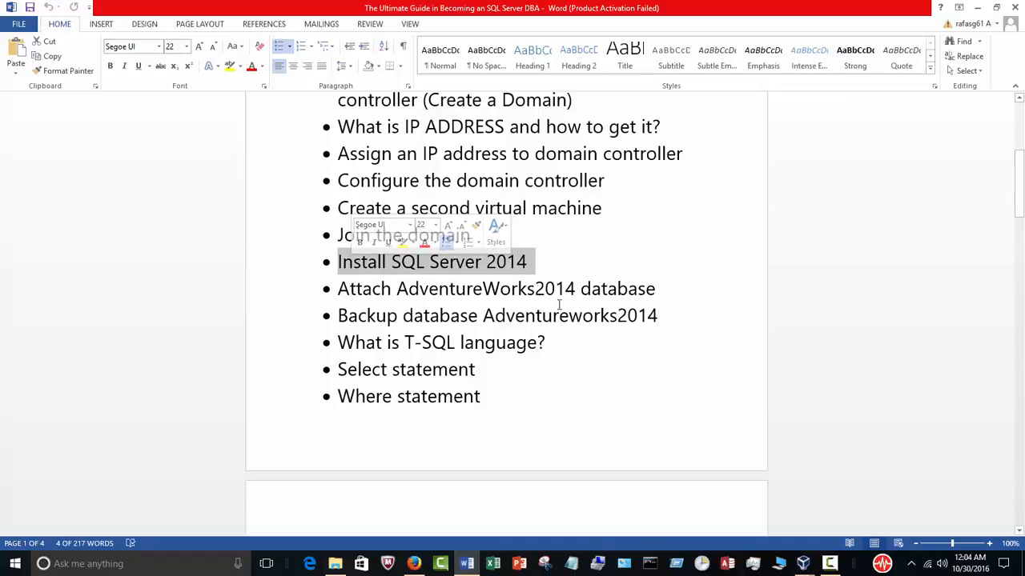
pyautogui.click(653, 331)
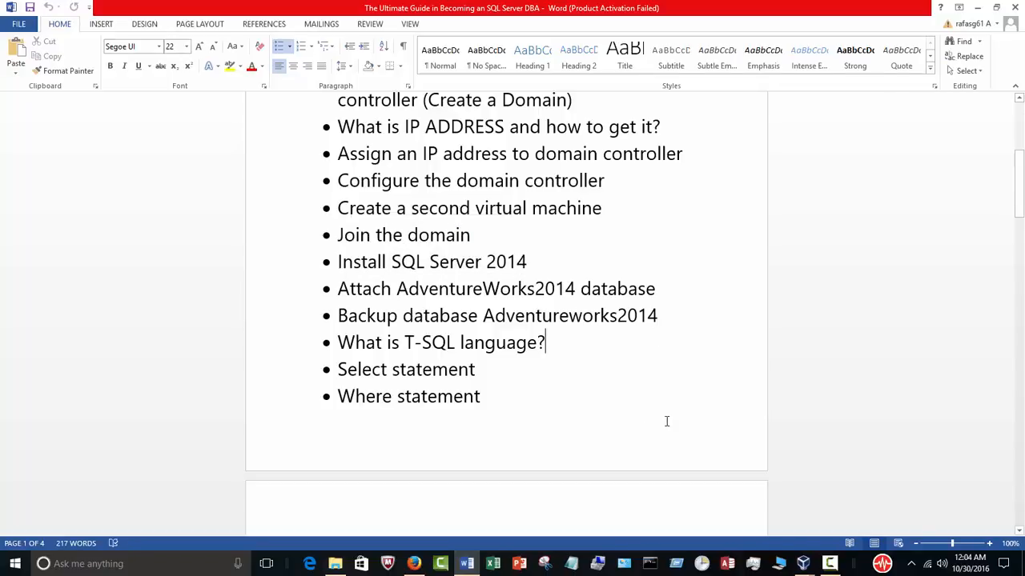